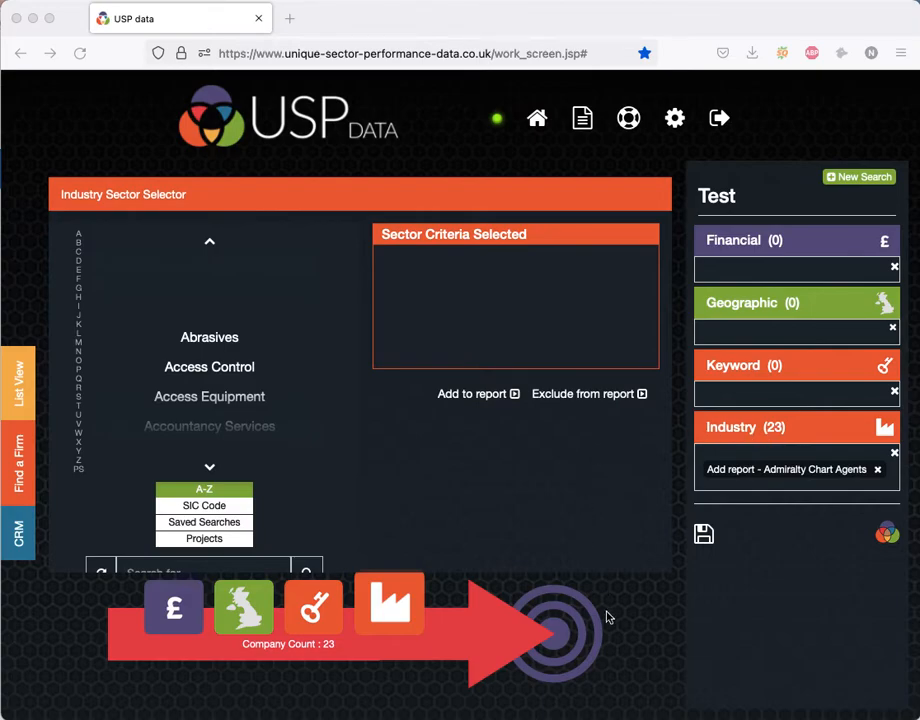
Step: List the companies matching the Test search and save them to a new project named Project Example 3
{"action": "left_click", "coordinate": [566, 633]}
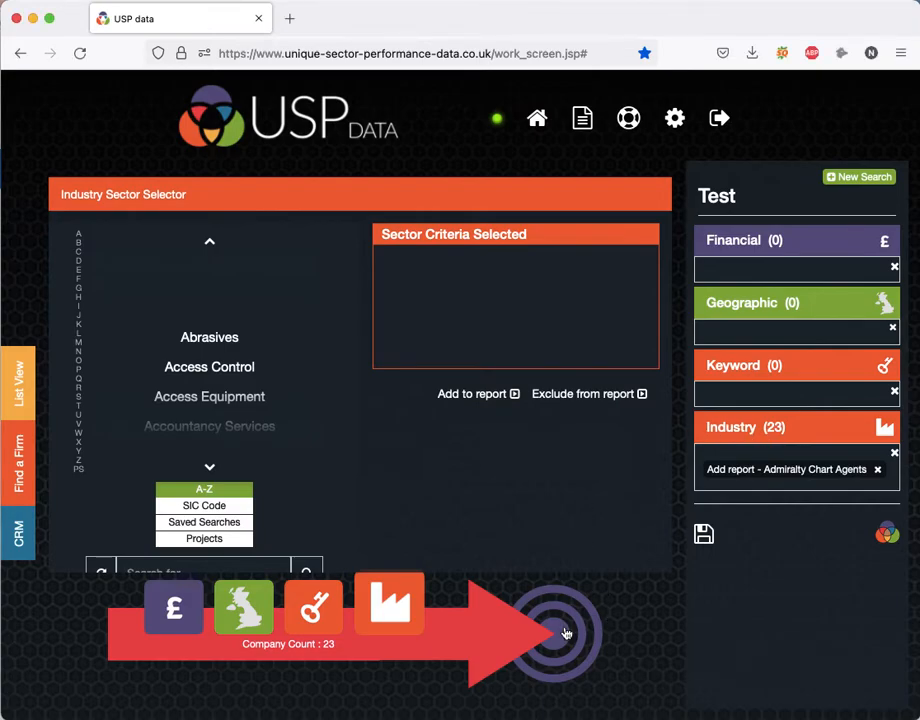
{"action": "left_click", "coordinate": [566, 633]}
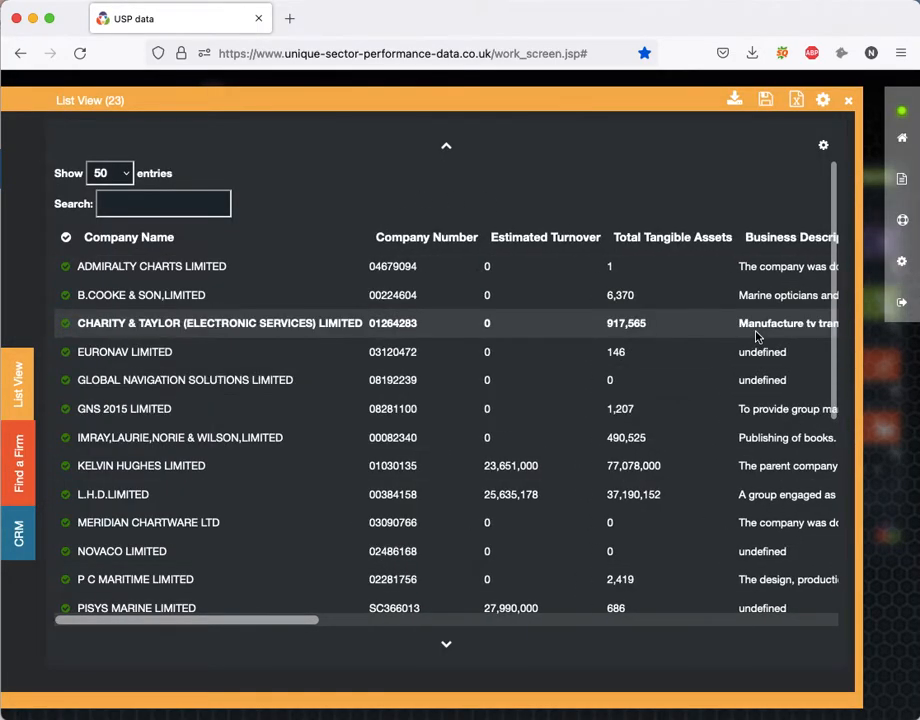
{"action": "left_click", "coordinate": [768, 102]}
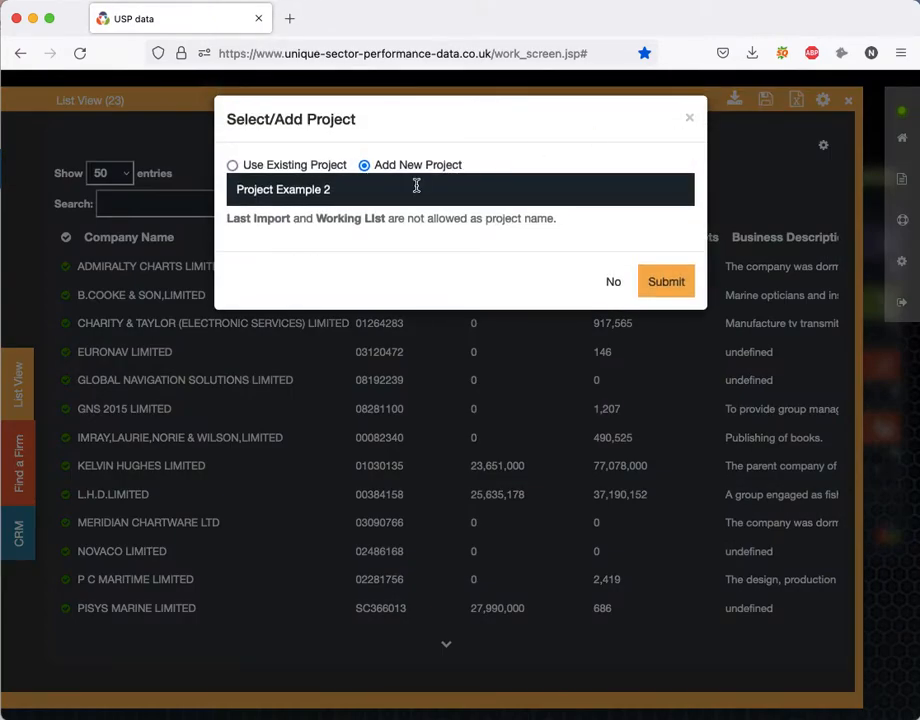
{"action": "left_click", "coordinate": [344, 190]}
{"action": "key", "text": "BackSpace"}
{"action": "left_click", "coordinate": [672, 284]}
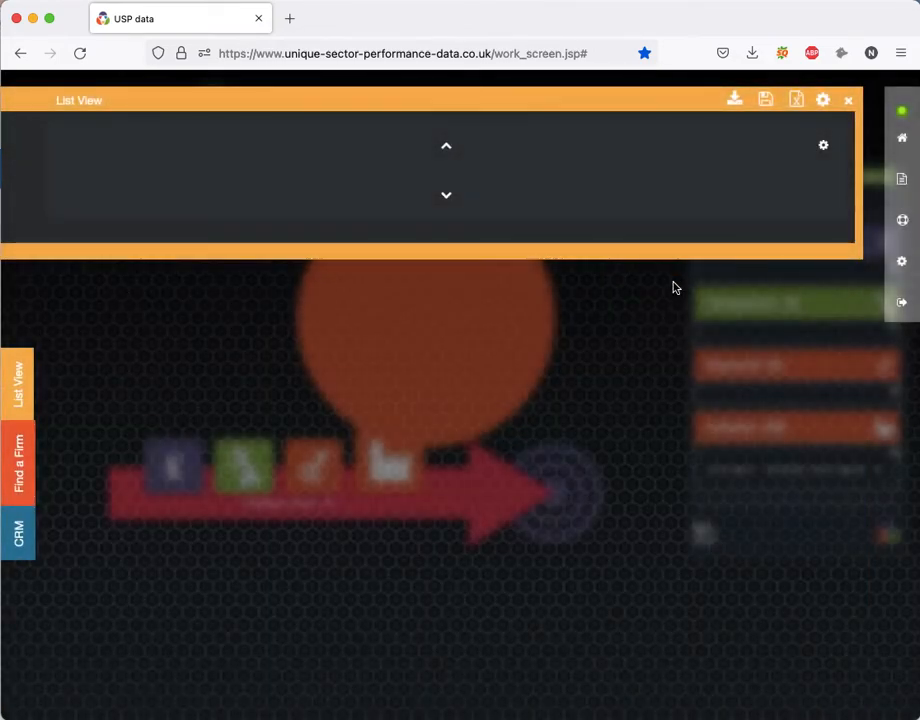
Step: Open the contacts of Project Example 3 in the CRM
{"action": "left_click", "coordinate": [22, 533]}
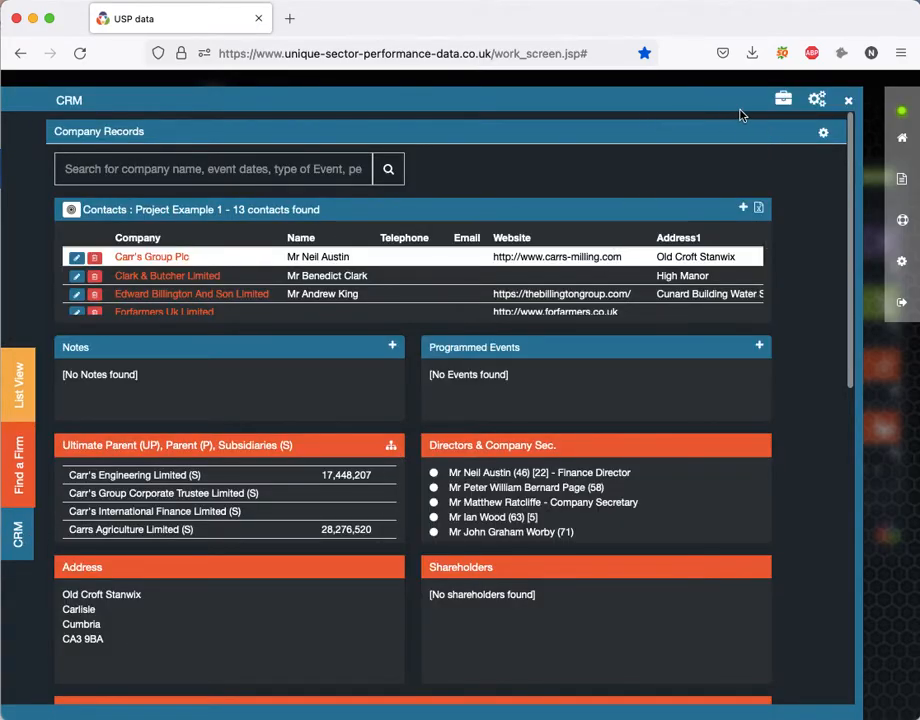
{"action": "left_click", "coordinate": [783, 100]}
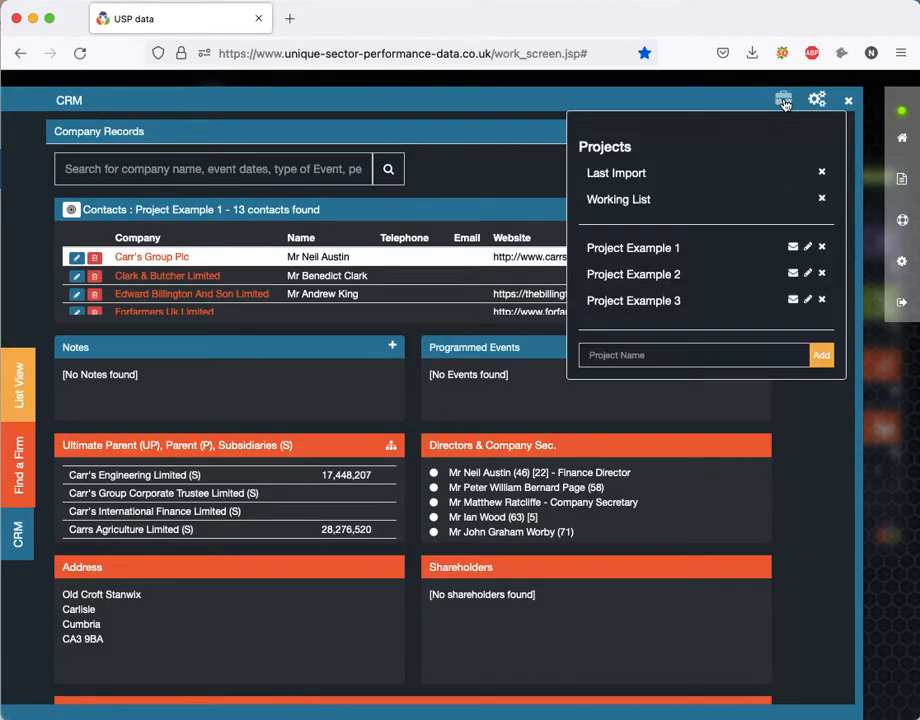
{"action": "left_click", "coordinate": [661, 307]}
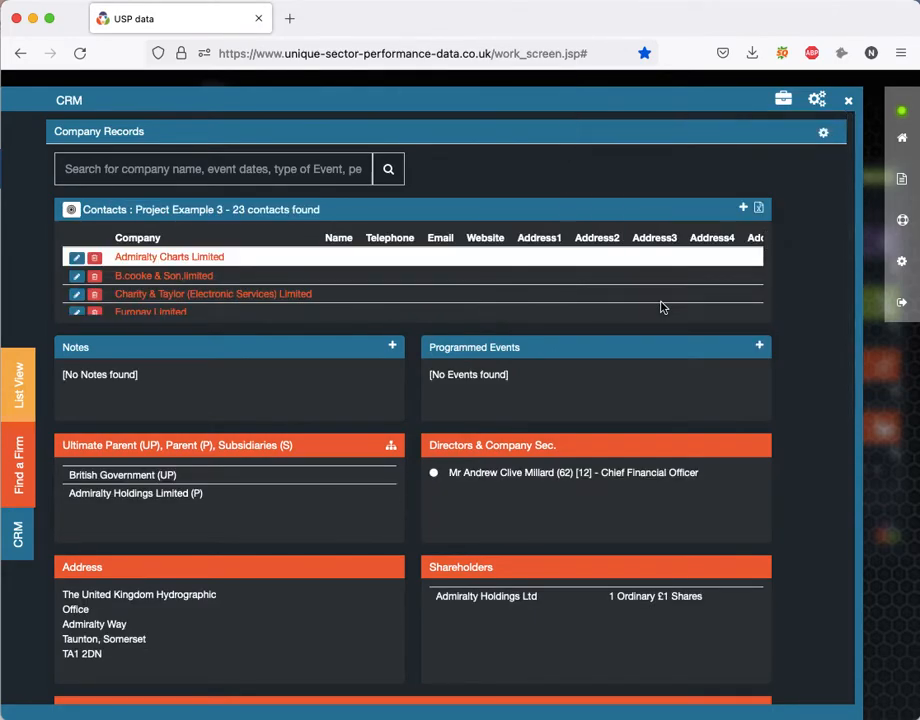
Step: View the CRM's event types and the contact form for Admiralty Charts Limited
{"action": "left_click", "coordinate": [819, 101]}
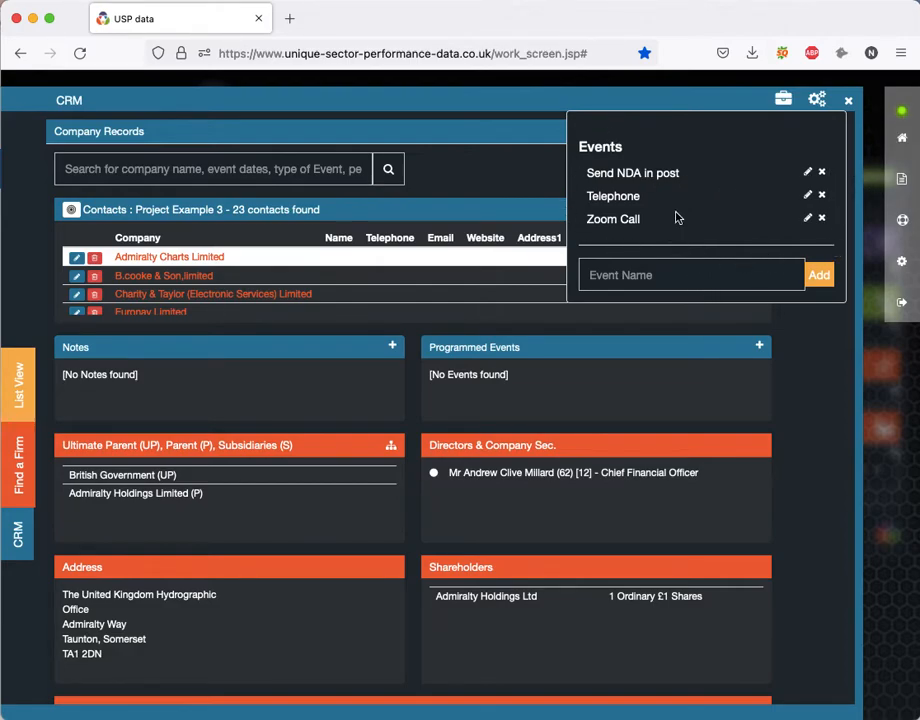
{"action": "left_click", "coordinate": [818, 100]}
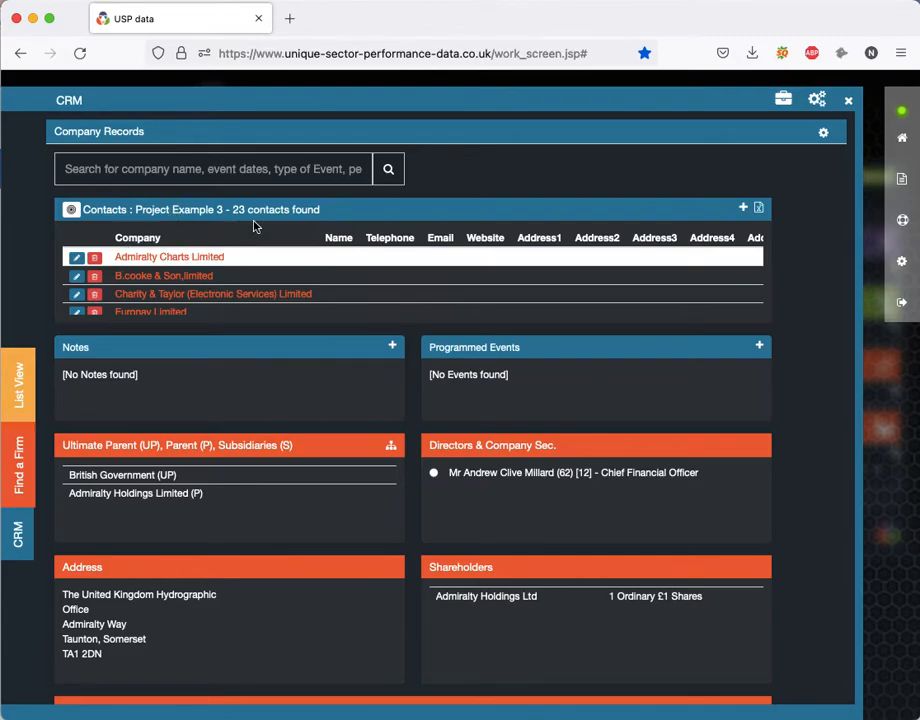
{"action": "left_click", "coordinate": [79, 259]}
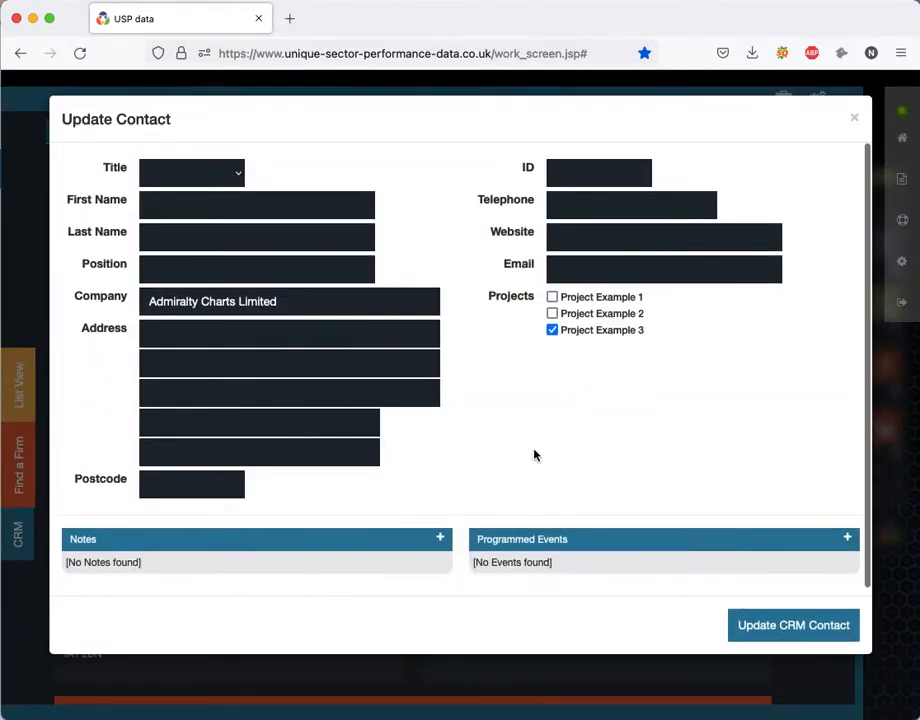
{"action": "left_click", "coordinate": [854, 121]}
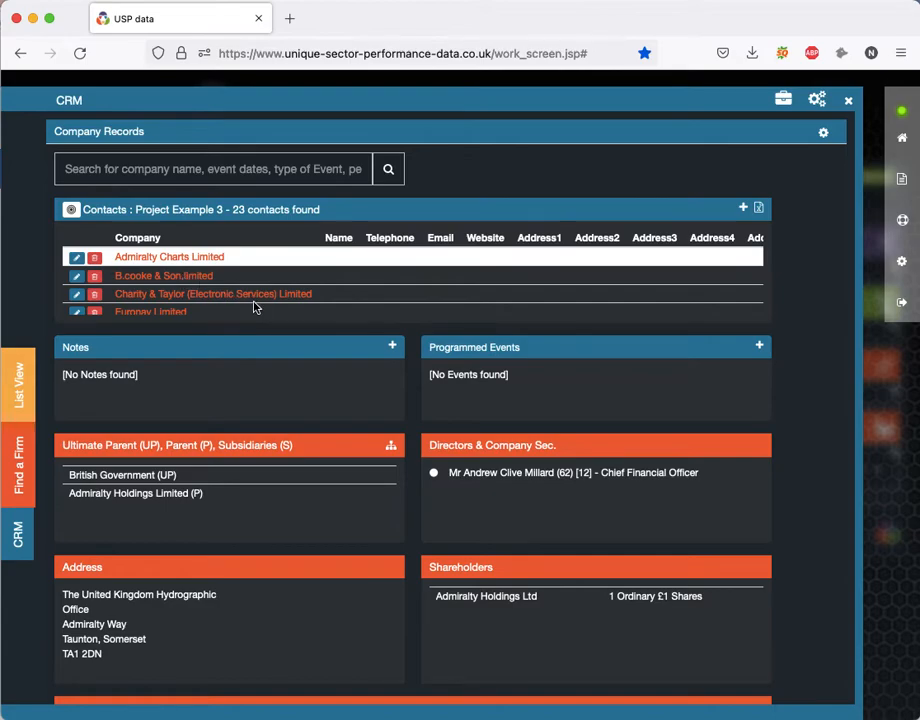
Step: Look over the Admiralty Charts Limited record and assign its listed Chief Financial Officer as the company's contact
{"action": "scroll", "coordinate": [219, 312], "scroll_direction": "down", "scroll_amount": 10}
{"action": "scroll", "coordinate": [219, 311], "scroll_direction": "up", "scroll_amount": 12}
{"action": "scroll", "coordinate": [589, 569], "scroll_direction": "down", "scroll_amount": 1}
{"action": "left_click", "coordinate": [434, 478]}
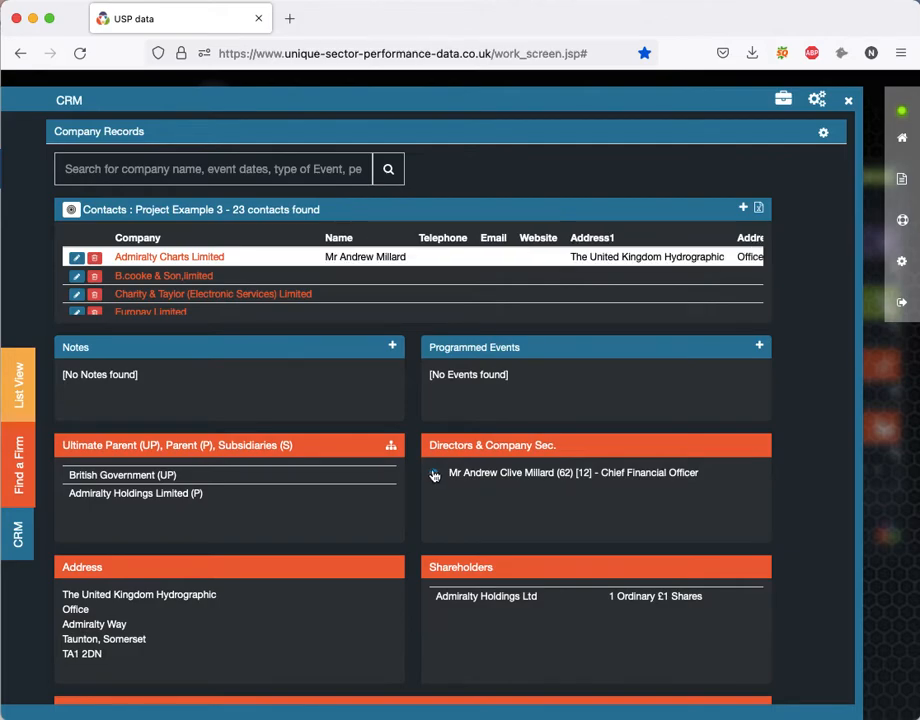
Step: Select B.cooke & Son,limited, look over its record and assign the third listed director as its contact
{"action": "left_click", "coordinate": [173, 277]}
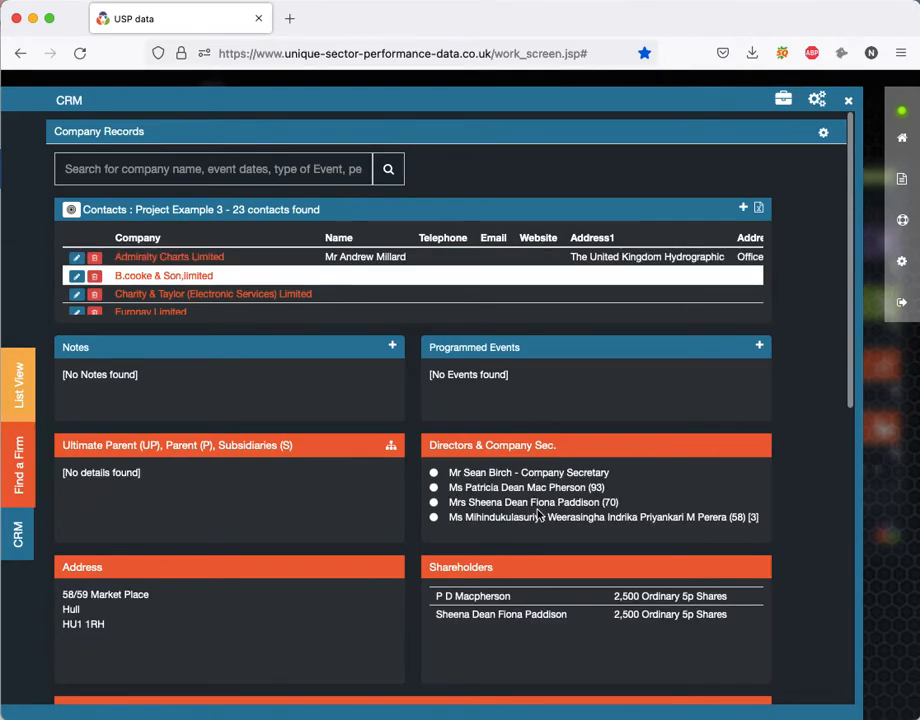
{"action": "scroll", "coordinate": [596, 534], "scroll_direction": "down", "scroll_amount": 1}
{"action": "scroll", "coordinate": [596, 534], "scroll_direction": "down", "scroll_amount": 2}
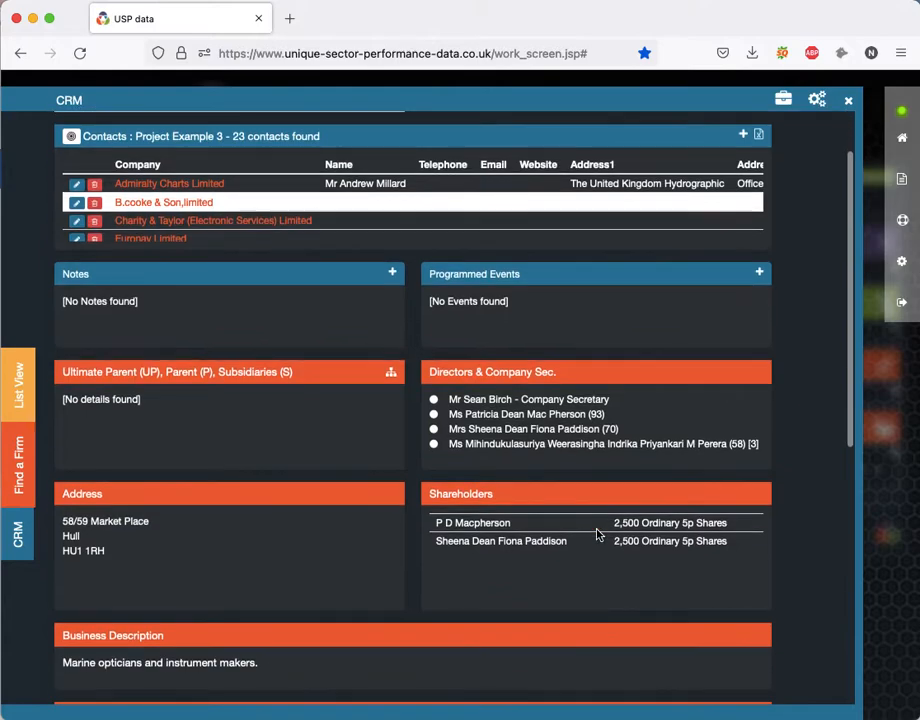
{"action": "scroll", "coordinate": [509, 571], "scroll_direction": "up", "scroll_amount": 1}
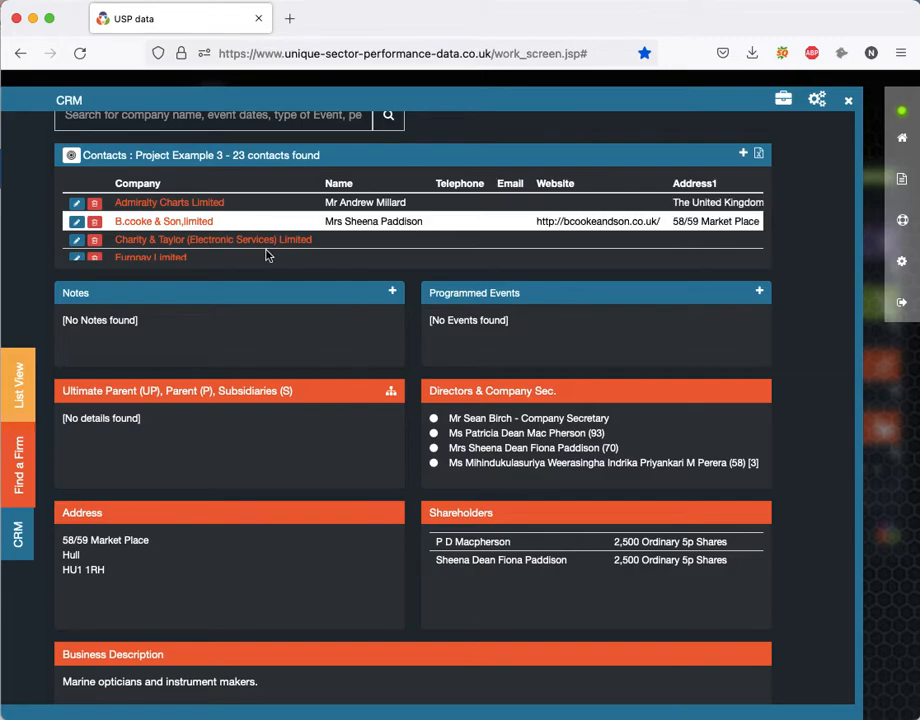
Step: Open the B.cooke & Son,limited contact for editing and add the note "Spoke about XYZ"
{"action": "left_click", "coordinate": [77, 222]}
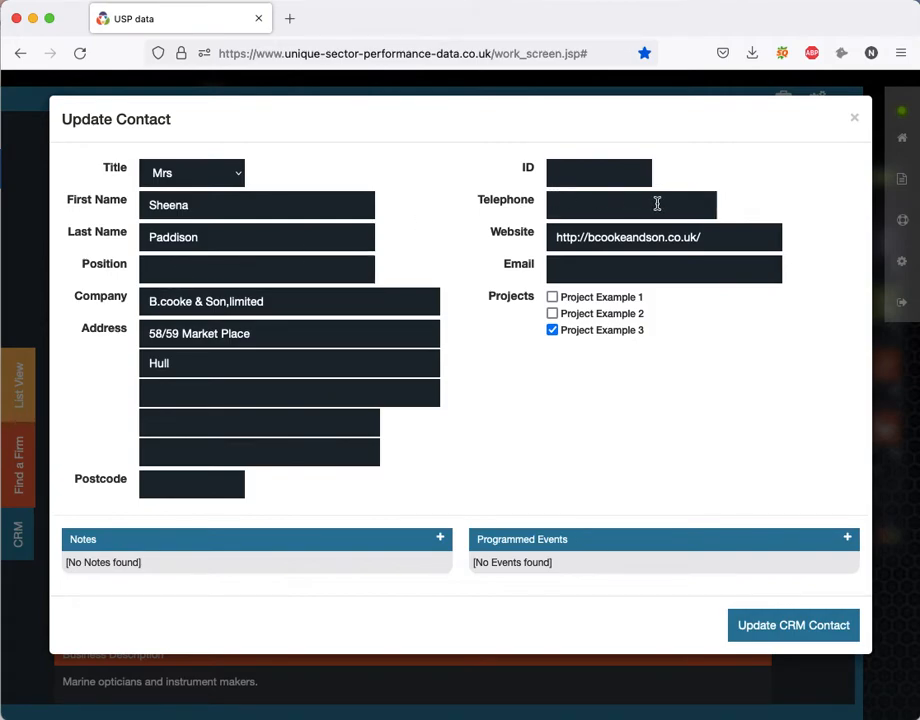
{"action": "left_click", "coordinate": [441, 541]}
{"action": "left_click", "coordinate": [314, 195]}
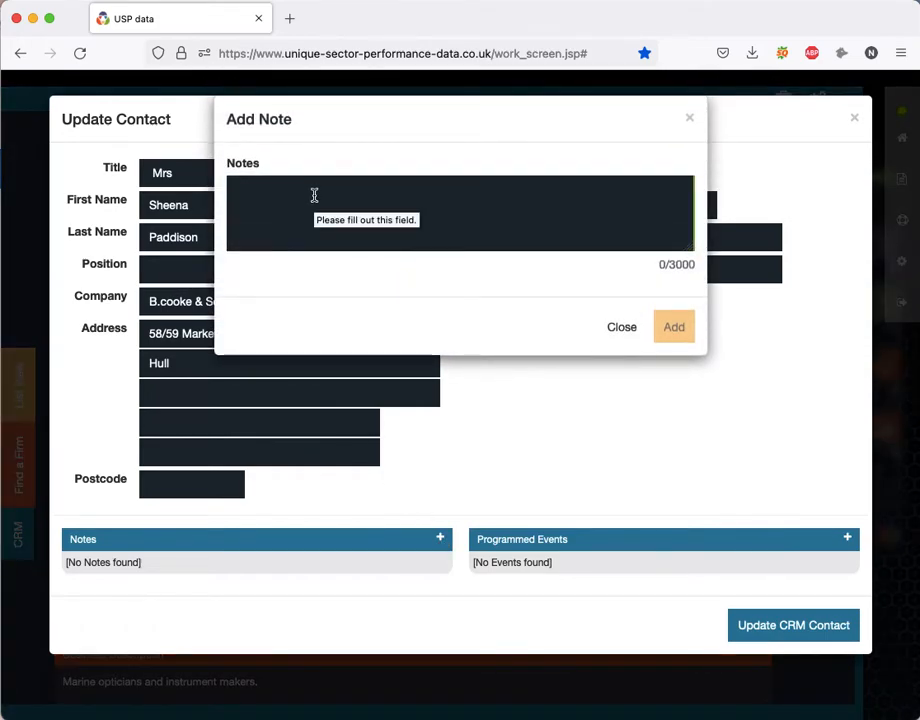
{"action": "type", "text": "Spoke "}
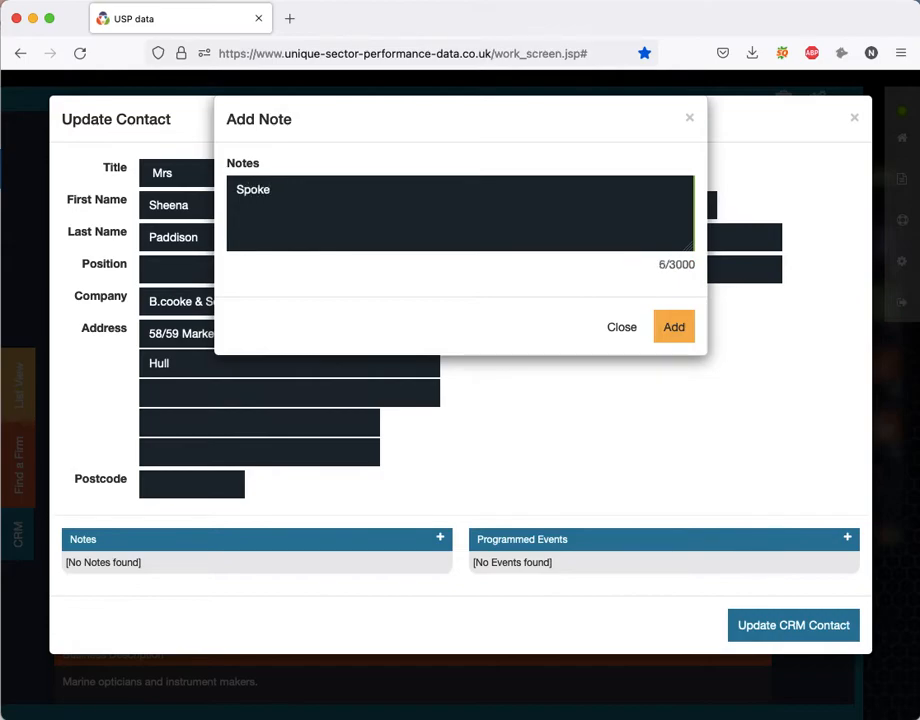
{"action": "type", "text": "about XYZ"}
{"action": "left_click", "coordinate": [676, 329]}
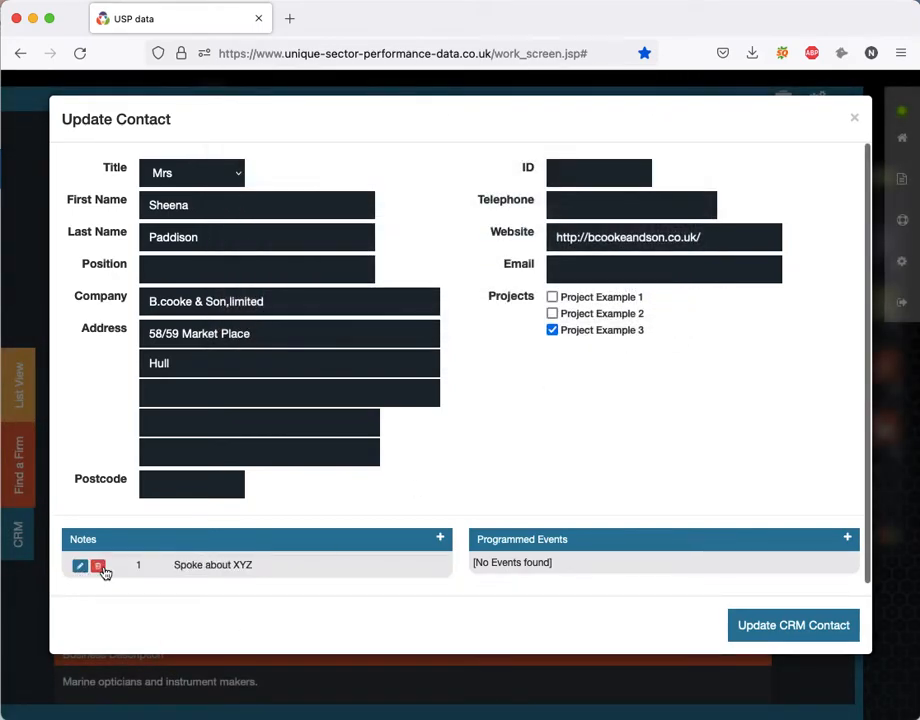
Step: Add a "Send NDA in post" event dated 2022-03-04 to the B.cooke & Son,limited contact and save the contact
{"action": "left_click", "coordinate": [848, 540]}
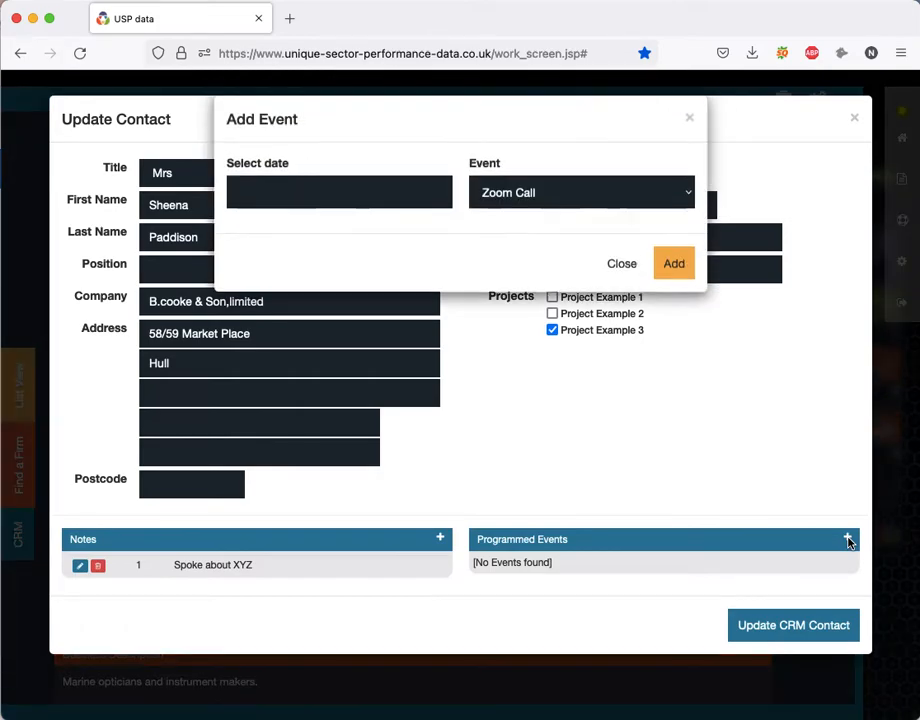
{"action": "left_click", "coordinate": [595, 195]}
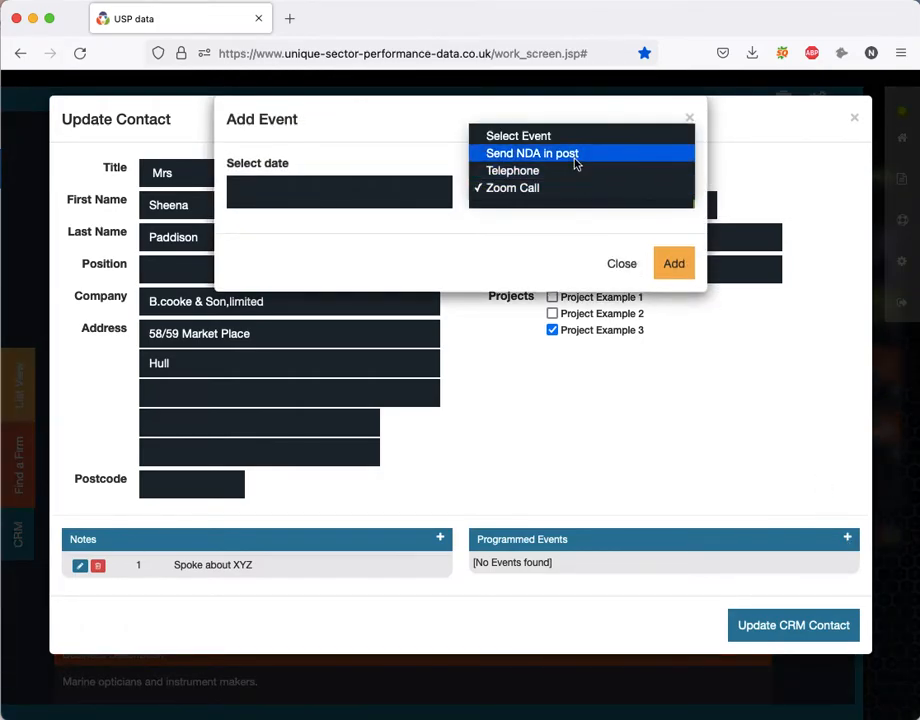
{"action": "left_click", "coordinate": [575, 156]}
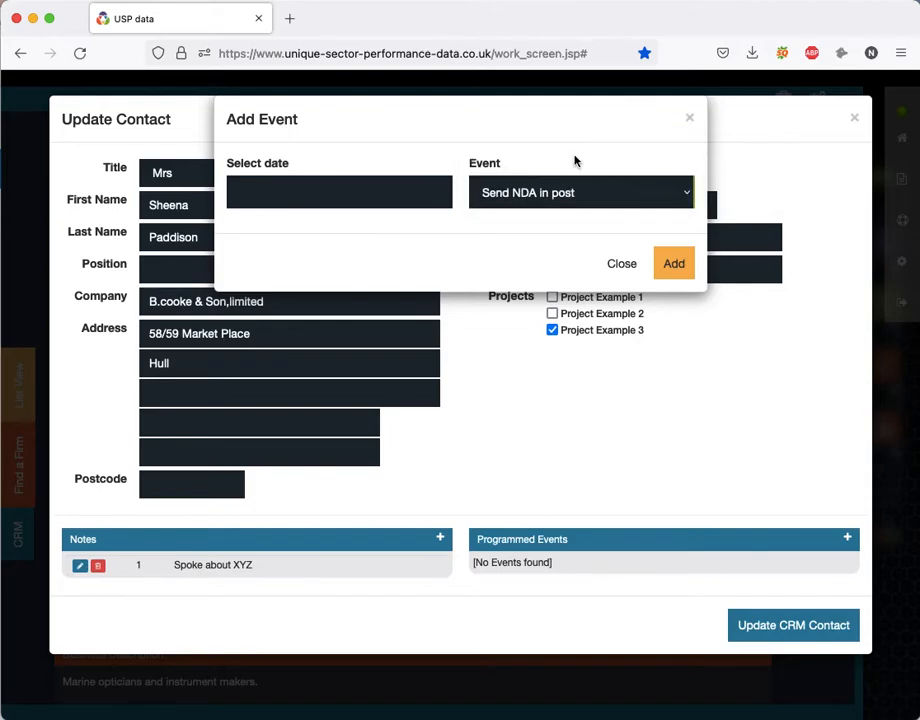
{"action": "left_click", "coordinate": [445, 191]}
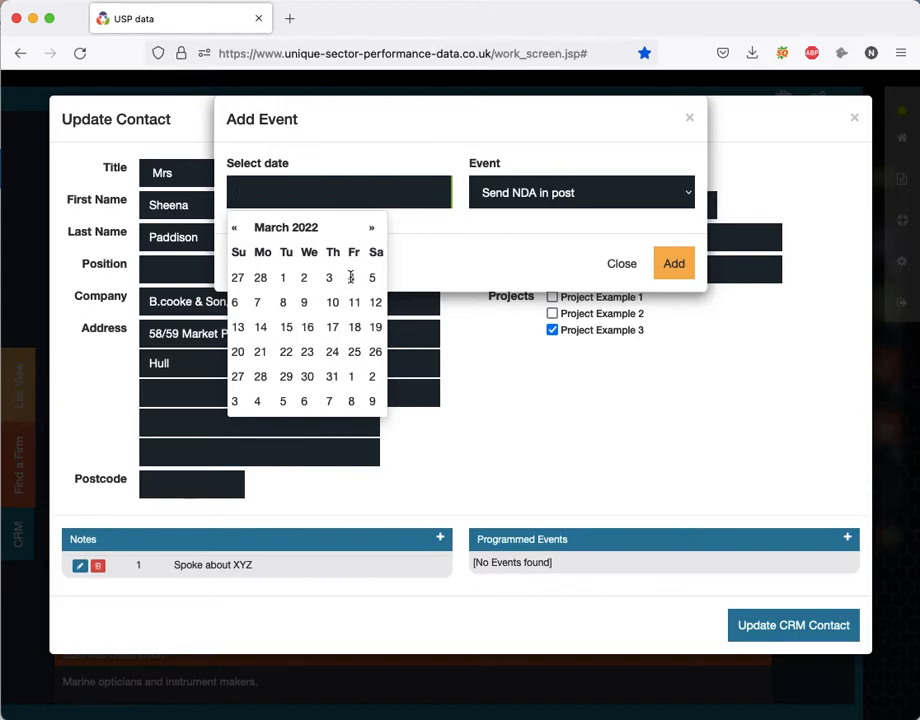
{"action": "left_click", "coordinate": [350, 278]}
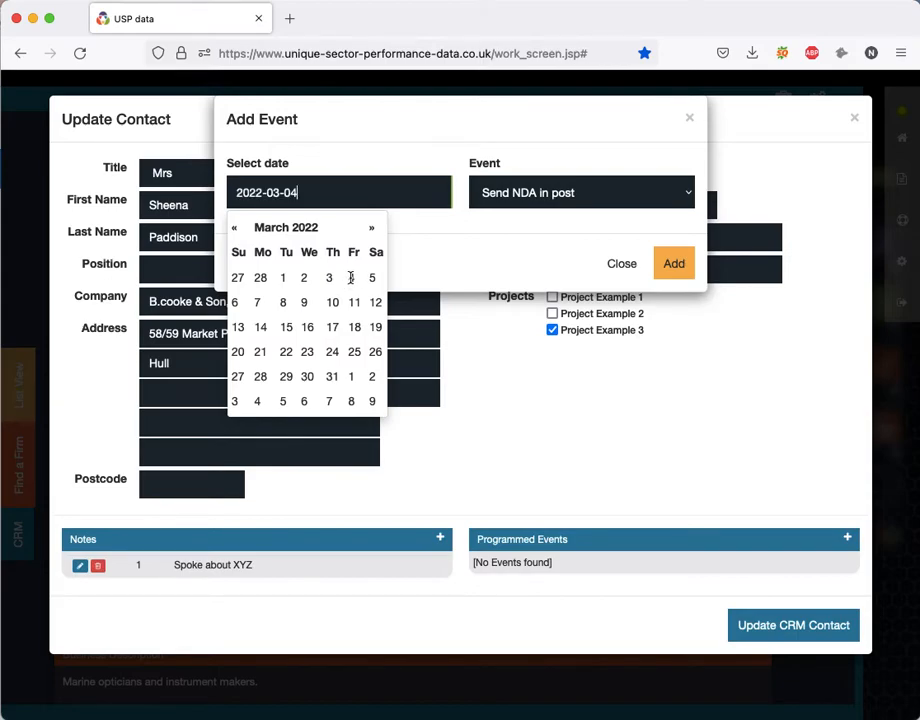
{"action": "left_click", "coordinate": [676, 265]}
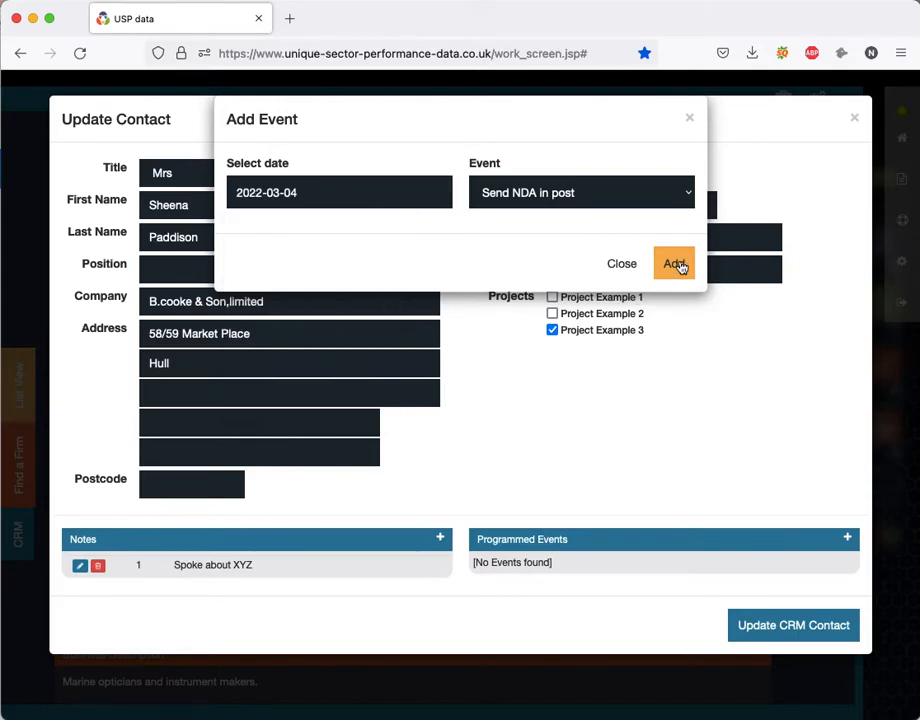
{"action": "left_click", "coordinate": [676, 265]}
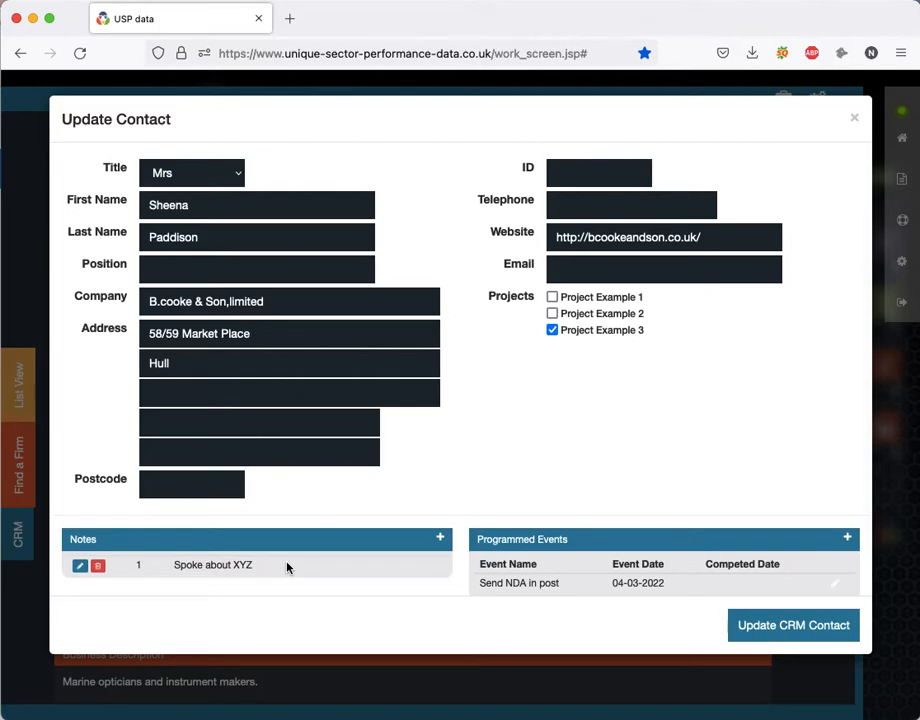
{"action": "left_click", "coordinate": [815, 626]}
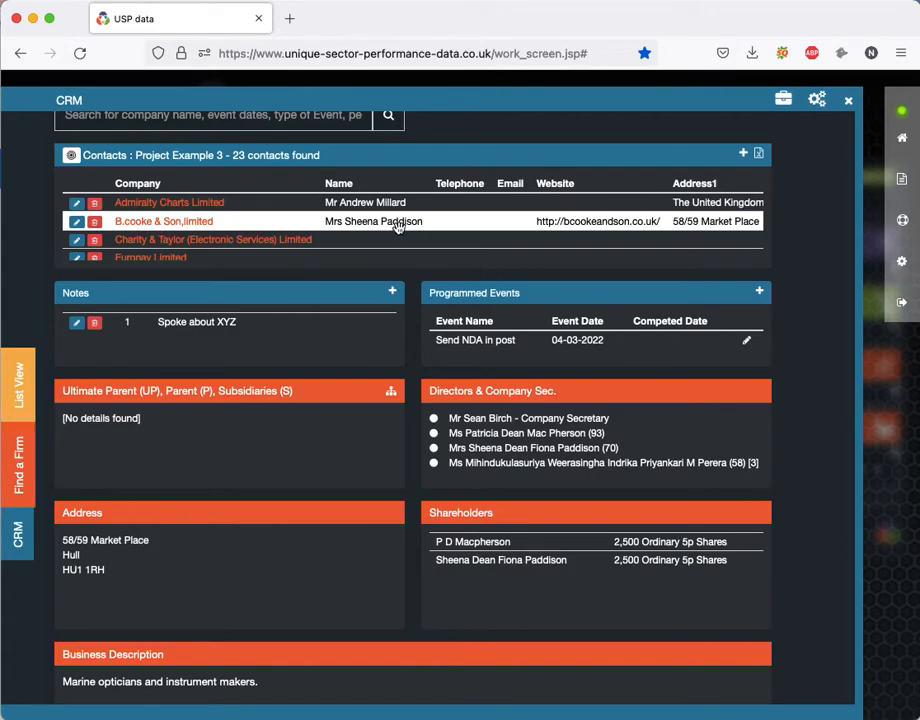
Step: Switch to the Outlook calendar, view the details of the "Send NDA in post" event on 4 March, and return to USP Data
{"action": "key", "text": "super+Tab"}
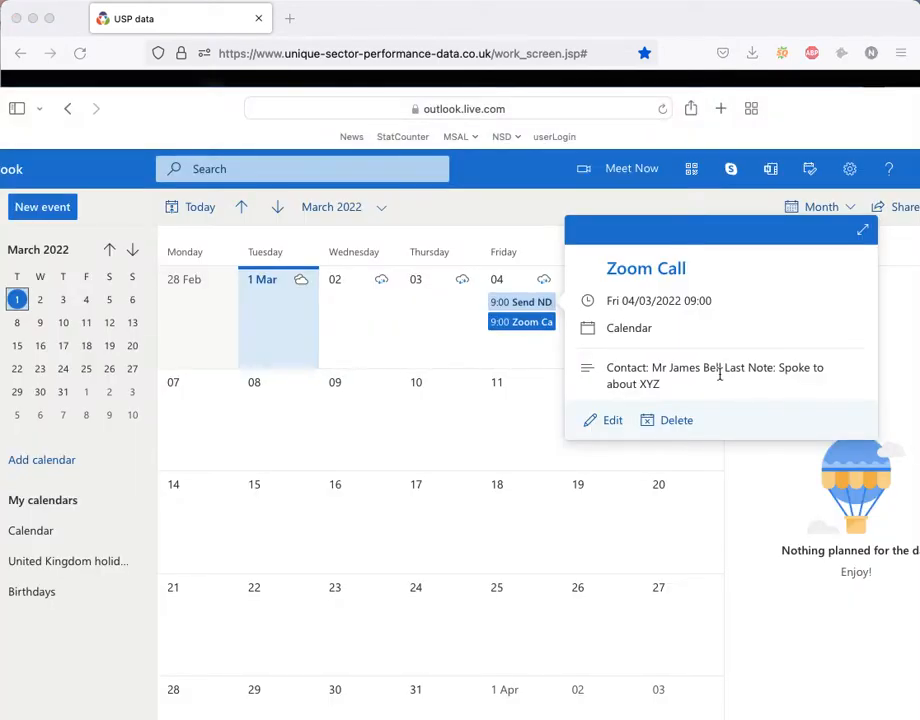
{"action": "left_click", "coordinate": [890, 301]}
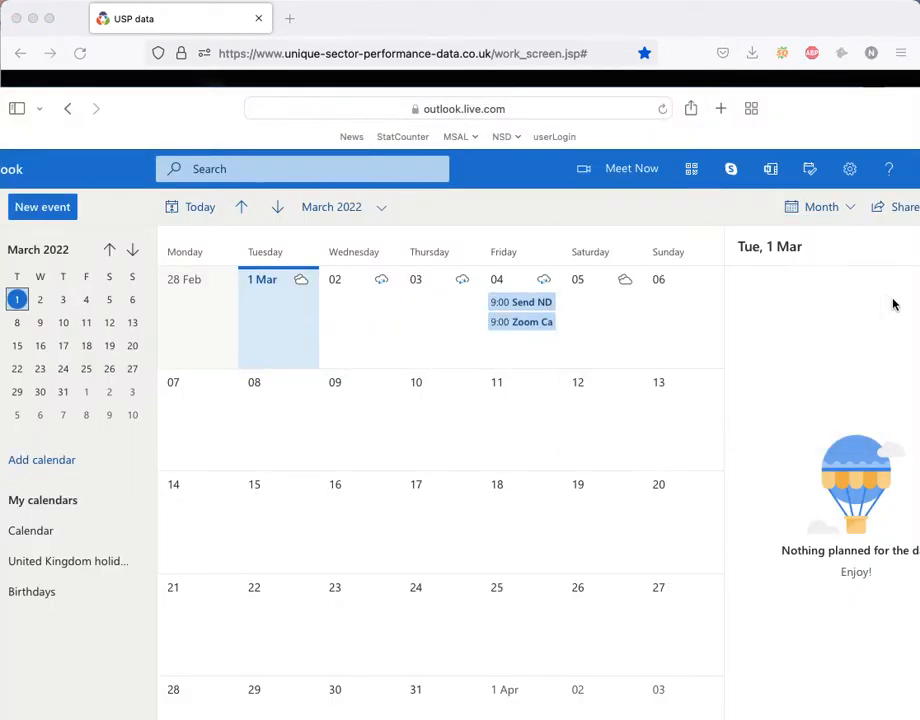
{"action": "left_click", "coordinate": [531, 302]}
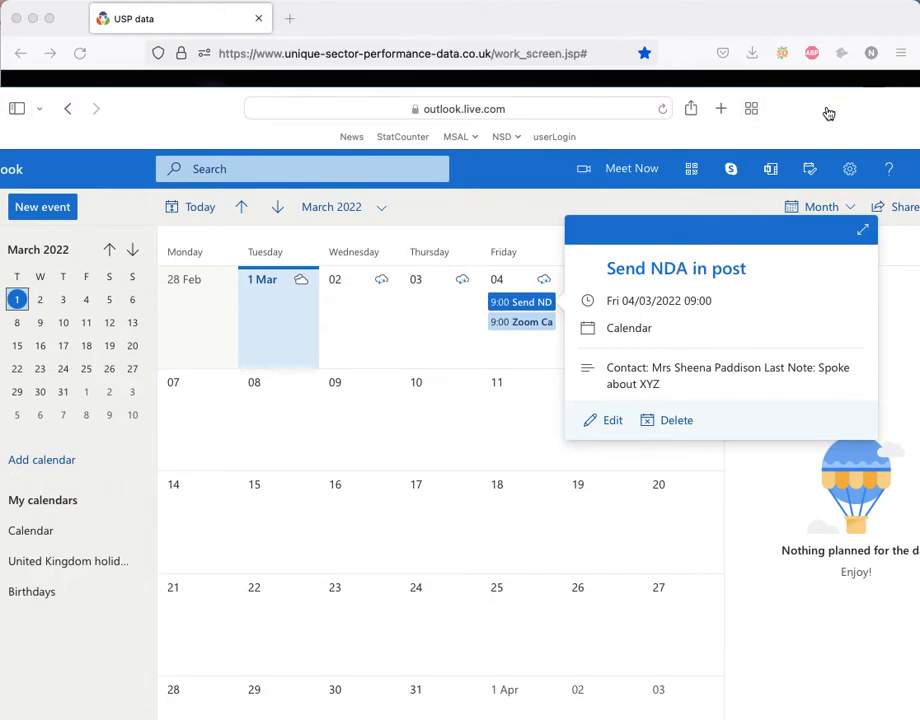
{"action": "left_click", "coordinate": [783, 22]}
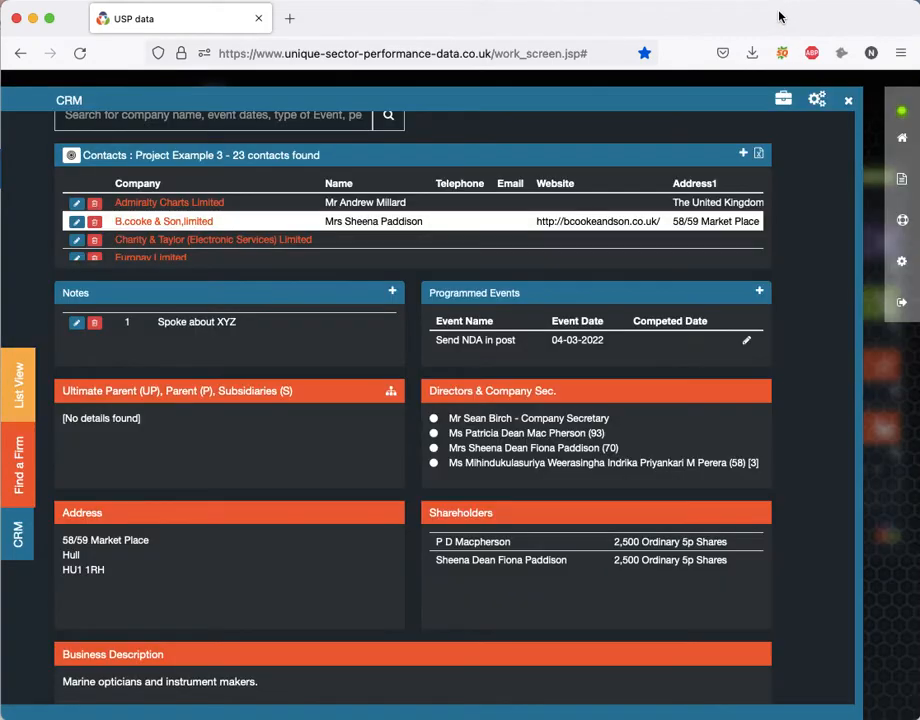
Step: Close the CRM and view the calendar integration settings
{"action": "left_click", "coordinate": [847, 98]}
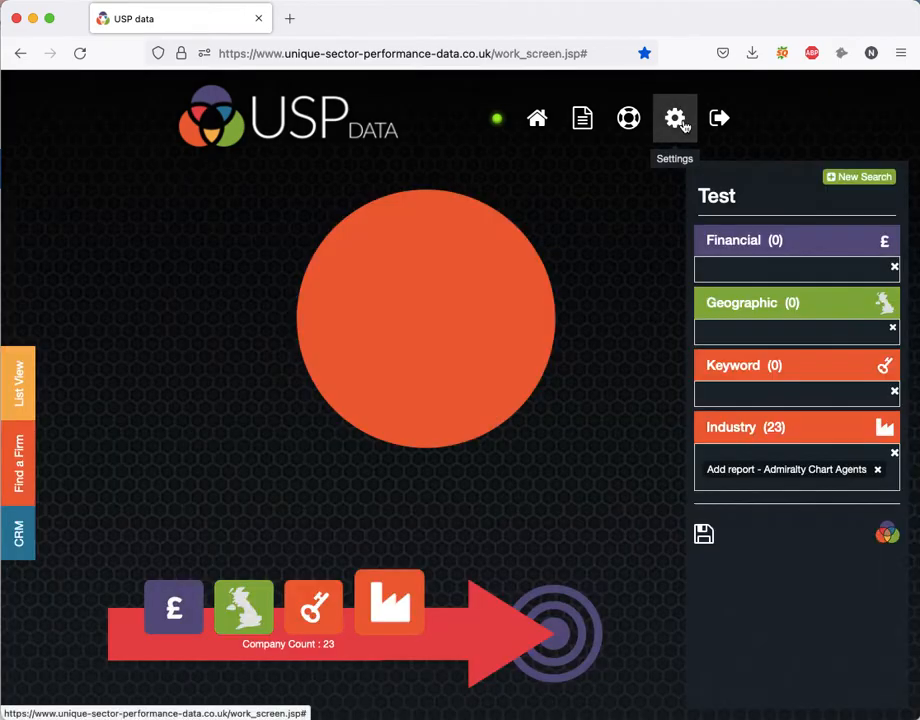
{"action": "mouse_move", "coordinate": [683, 124]}
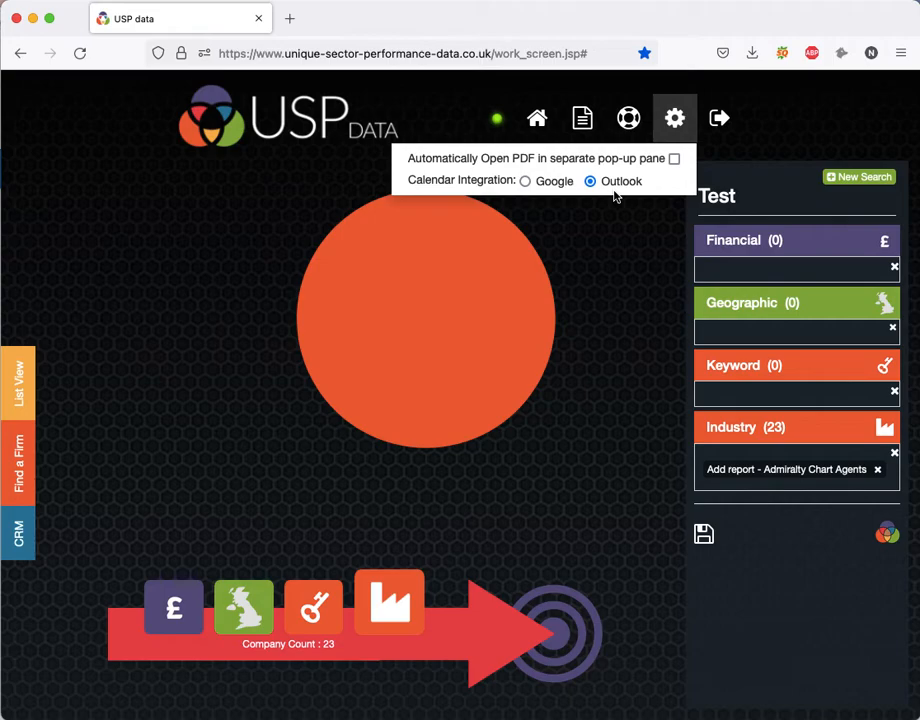
{"action": "left_click", "coordinate": [677, 120]}
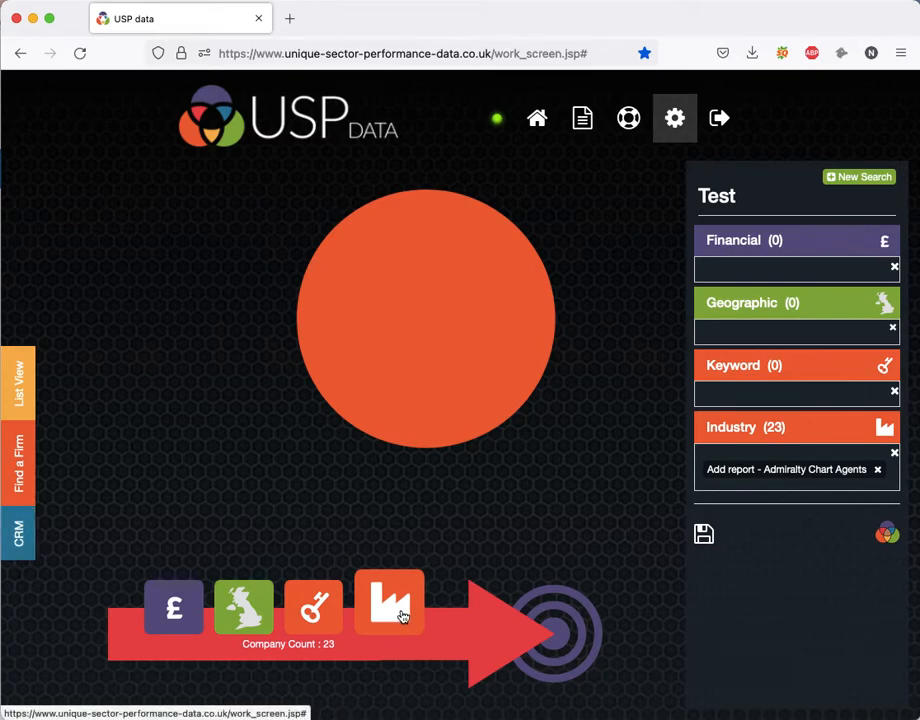
Step: Open the workspace with a blank custom search
{"action": "left_click", "coordinate": [584, 121]}
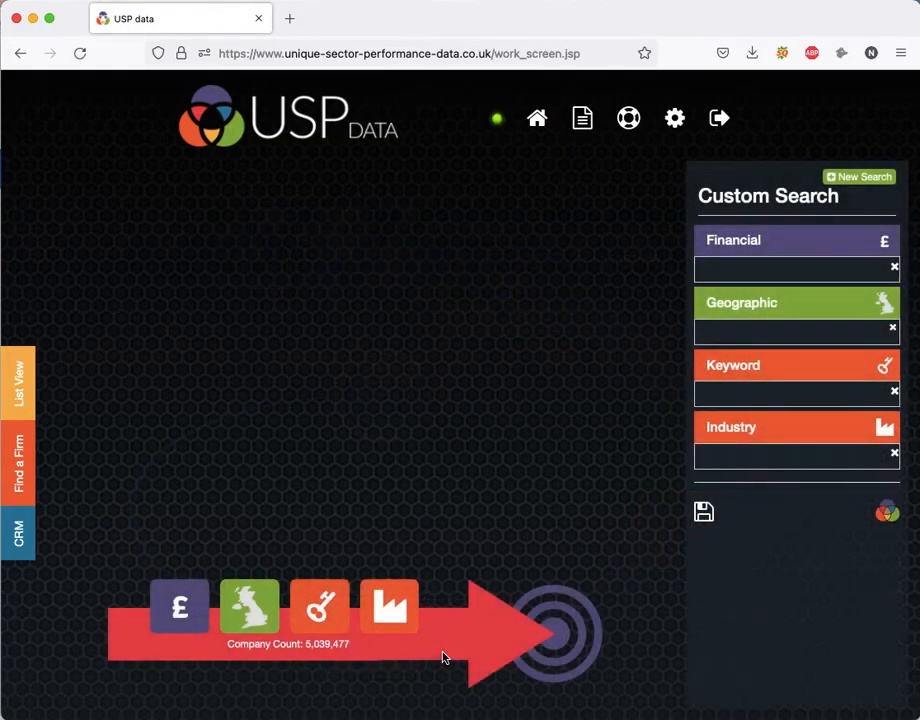
Step: Select Project Example 3 from the projects as an industry sector criterion for the custom search
{"action": "left_click", "coordinate": [403, 615]}
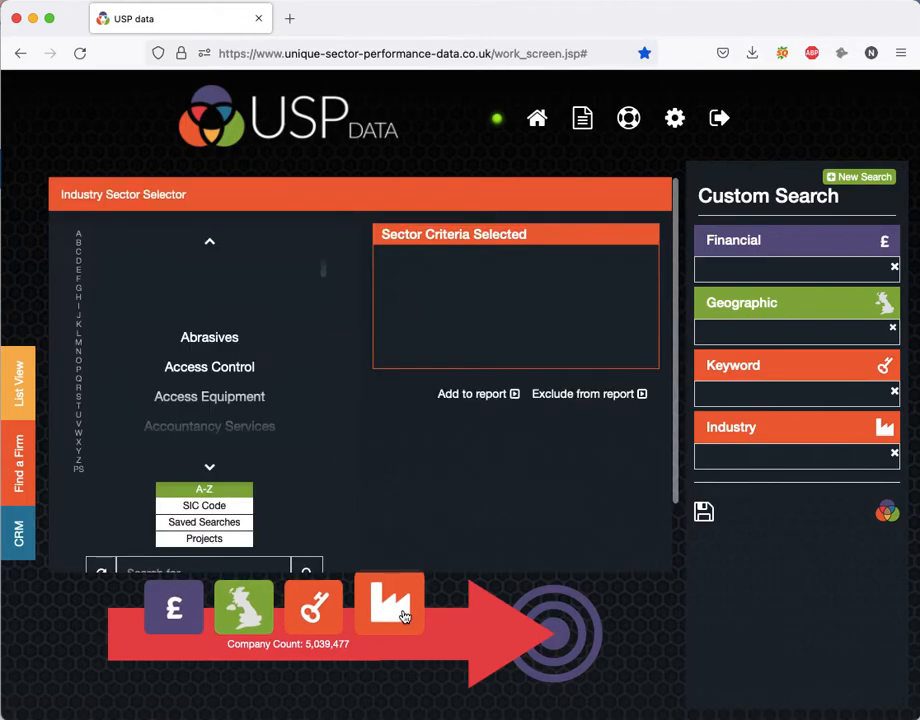
{"action": "left_click", "coordinate": [226, 541]}
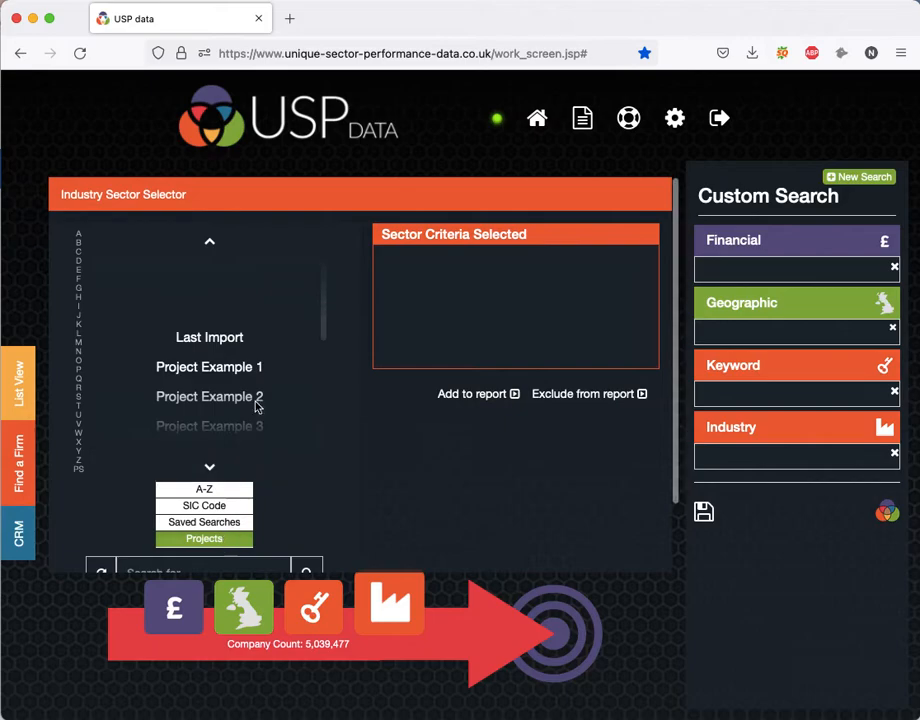
{"action": "scroll", "coordinate": [246, 382], "scroll_direction": "down", "scroll_amount": 2}
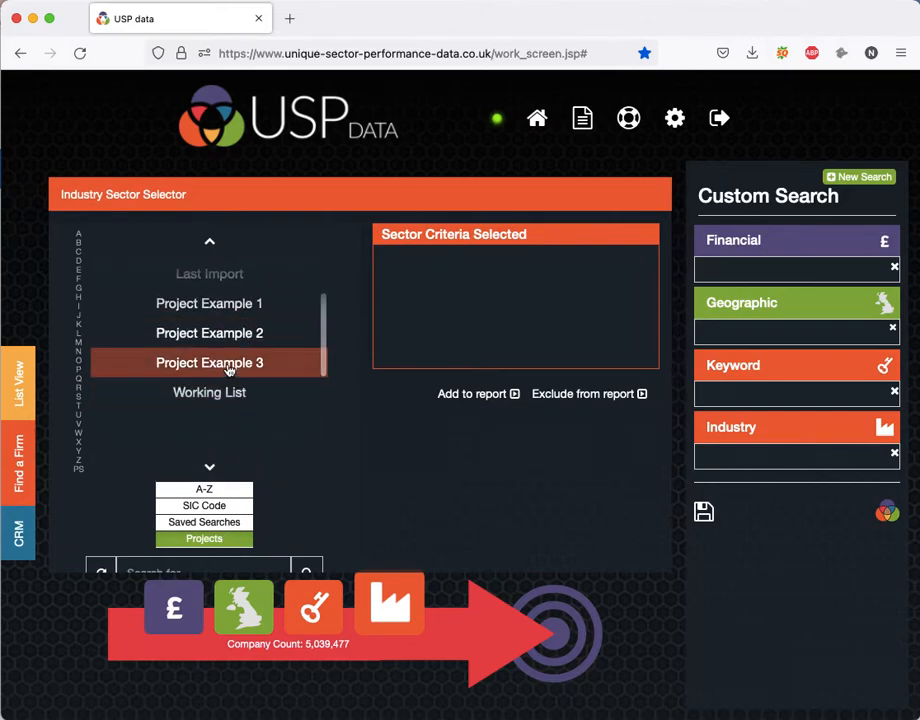
{"action": "left_click", "coordinate": [302, 362]}
Step: Name the new search "Test" and add the selected project criterion to its report
{"action": "left_click", "coordinate": [493, 396]}
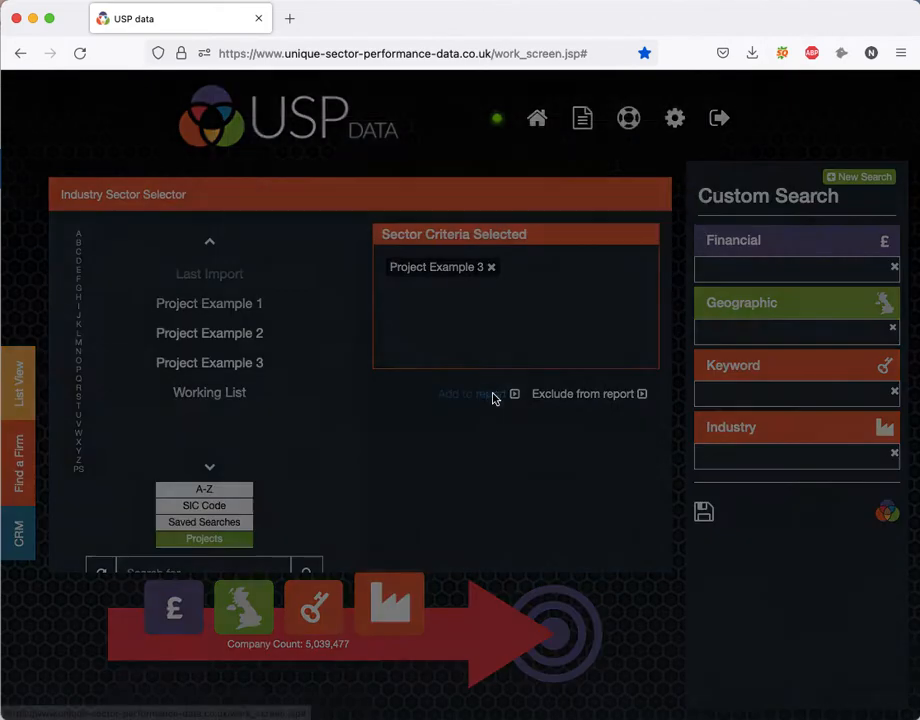
{"action": "type", "text": "T"}
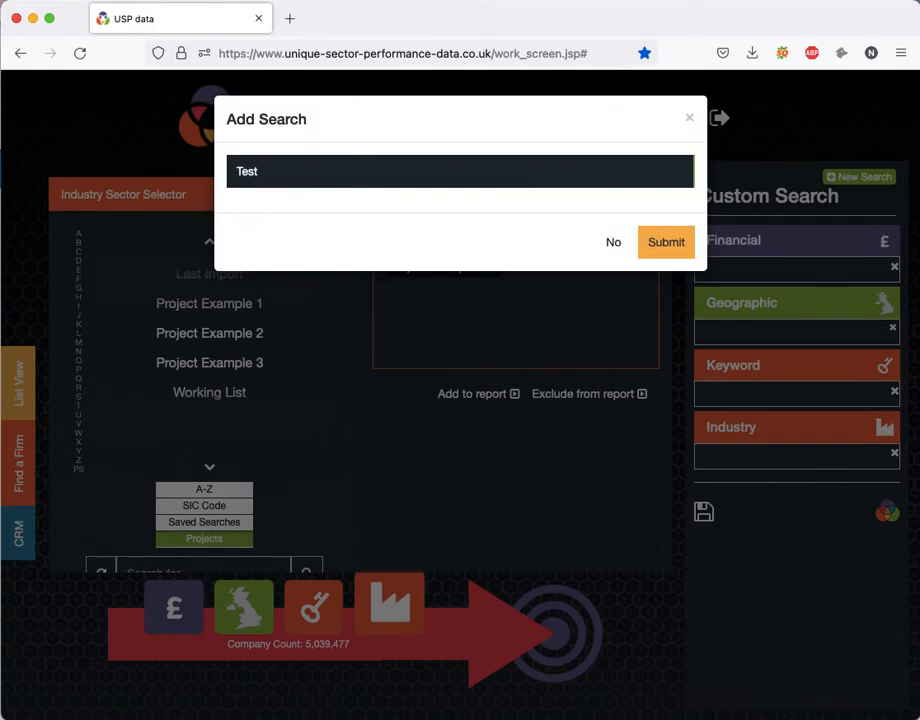
{"action": "type", "text": "est"}
{"action": "left_click", "coordinate": [666, 243]}
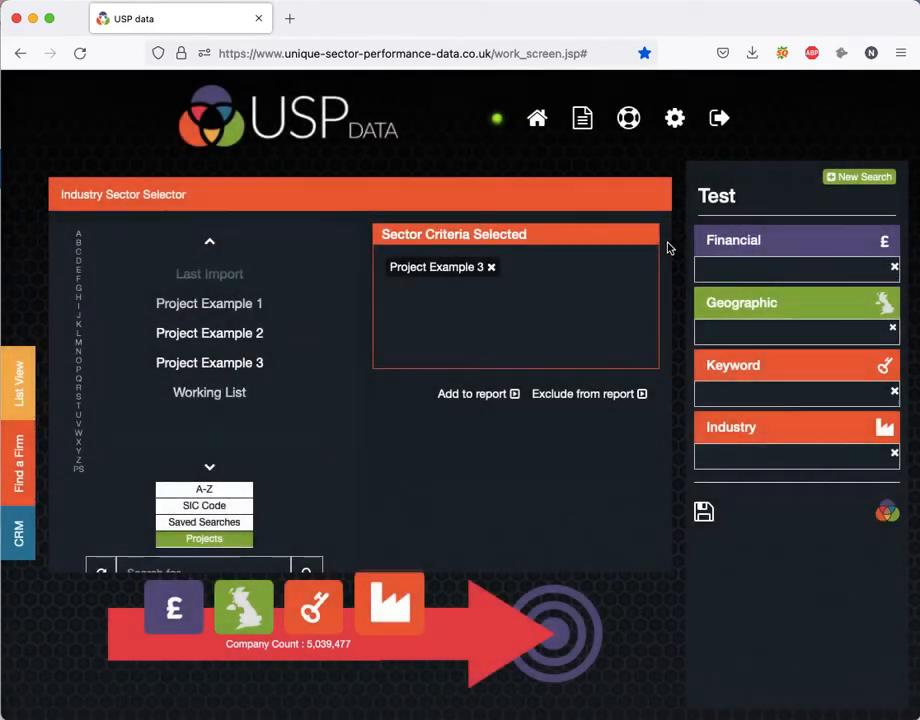
{"action": "left_click", "coordinate": [500, 396]}
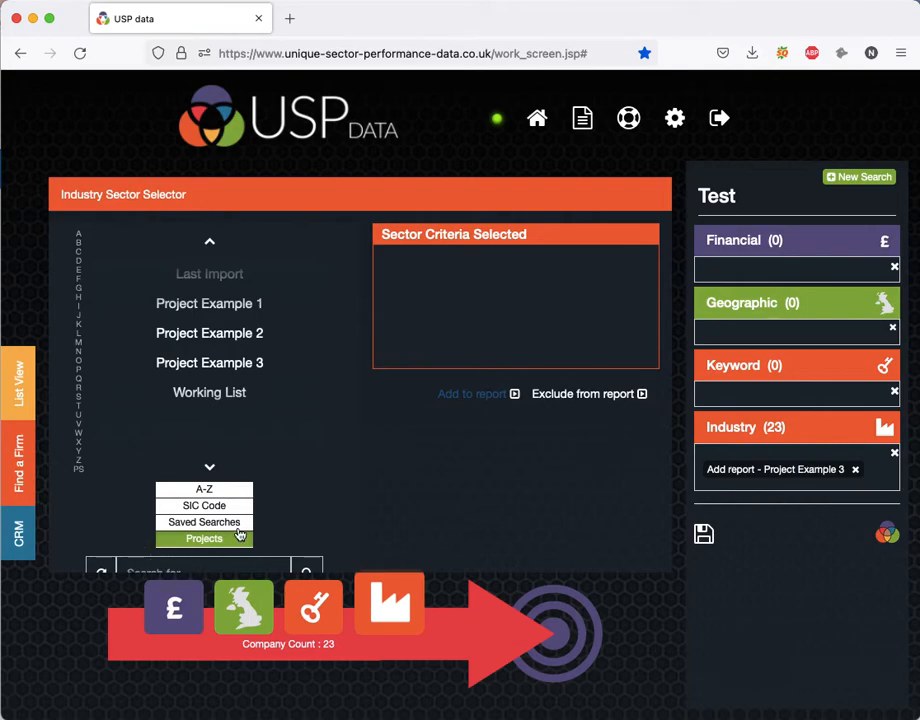
Step: Find firms matching "shell chemical" and open the SHELL CHEMICALS LIMITED record
{"action": "left_click", "coordinate": [20, 470]}
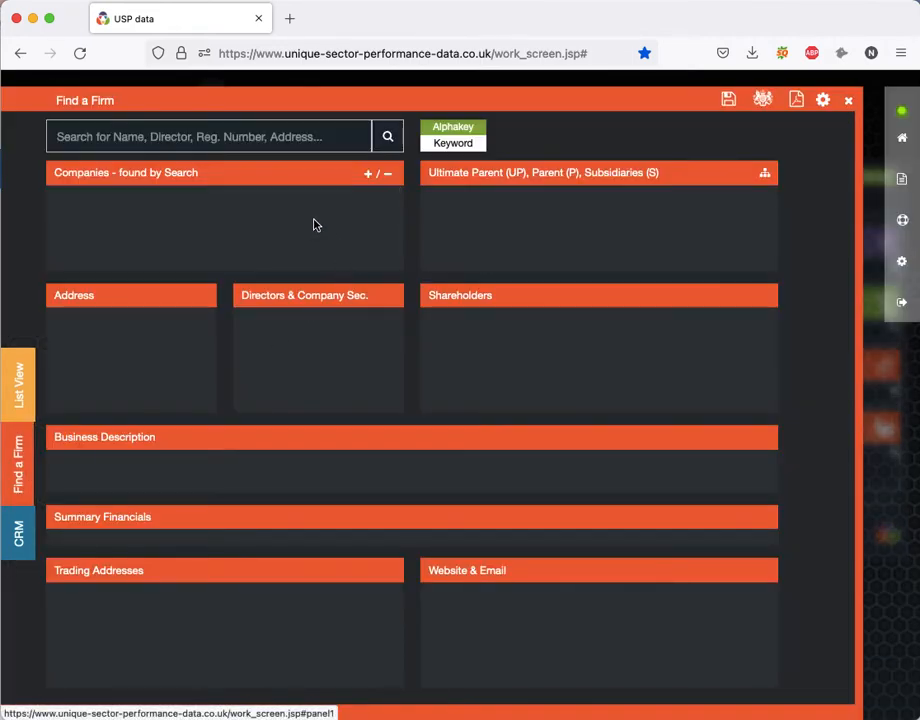
{"action": "left_click", "coordinate": [203, 134]}
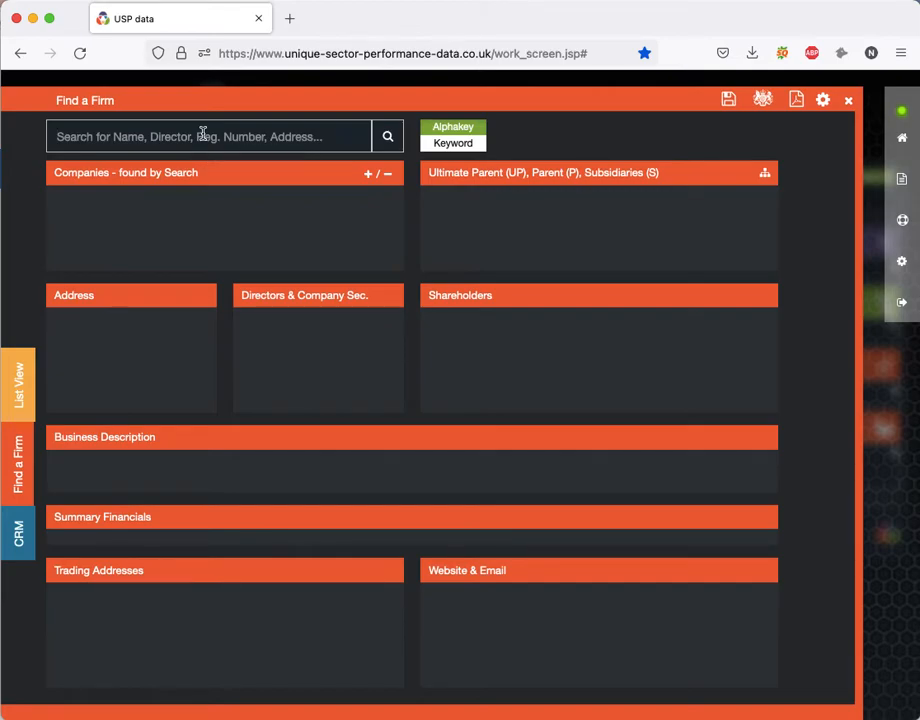
{"action": "type", "text": "shell che"}
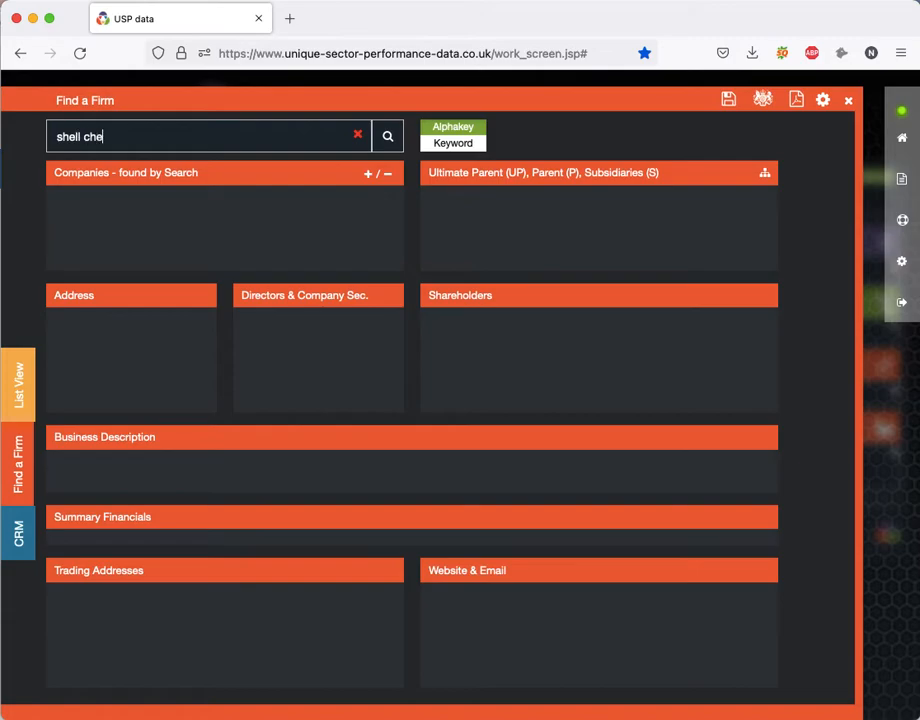
{"action": "type", "text": "mical"}
{"action": "key", "text": "Return"}
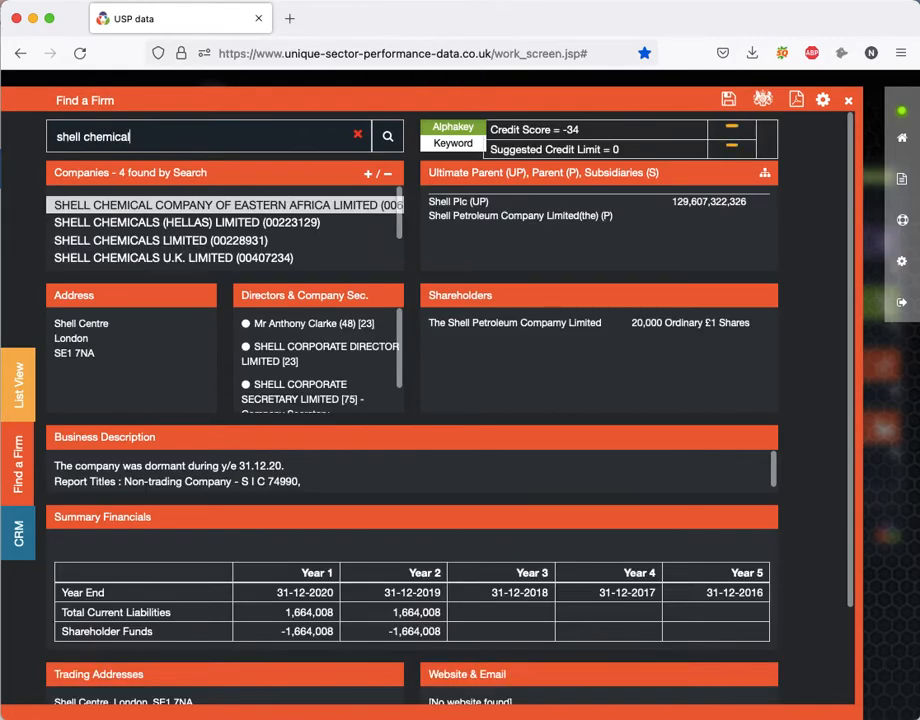
{"action": "left_click", "coordinate": [207, 242]}
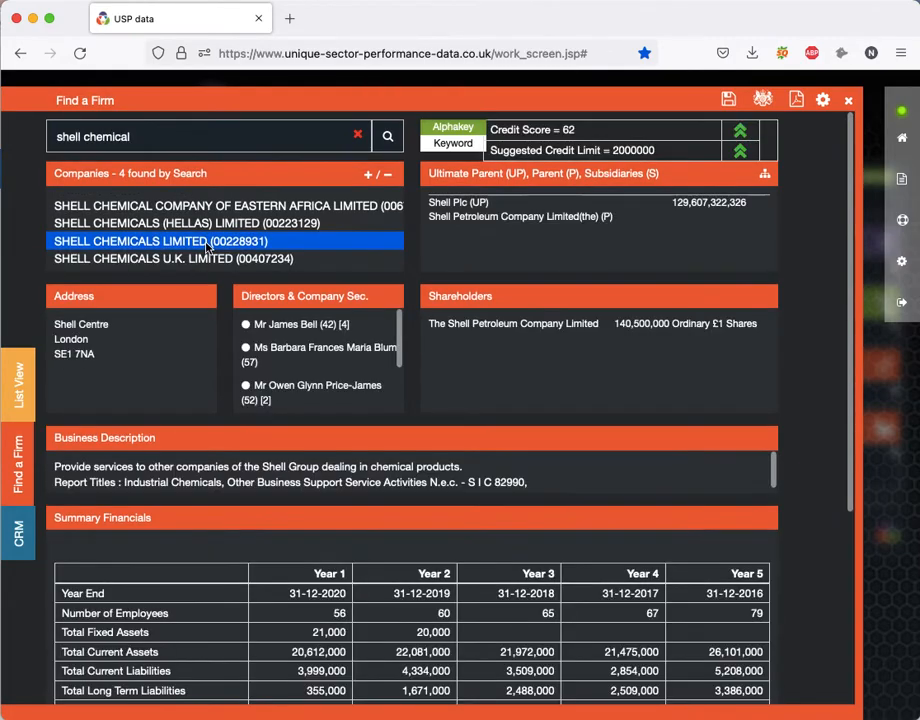
Step: Assign the first-listed director of Shell Chemicals Limited to Project Example 3 as a contact and add the note "Spoke about PQR"
{"action": "left_click", "coordinate": [246, 327]}
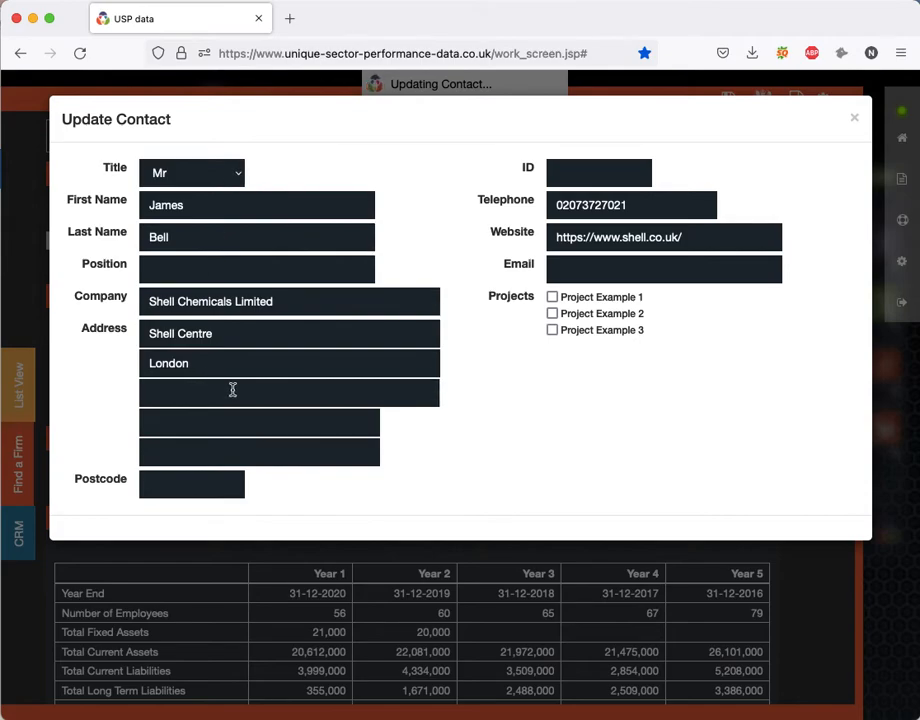
{"action": "left_click", "coordinate": [553, 331]}
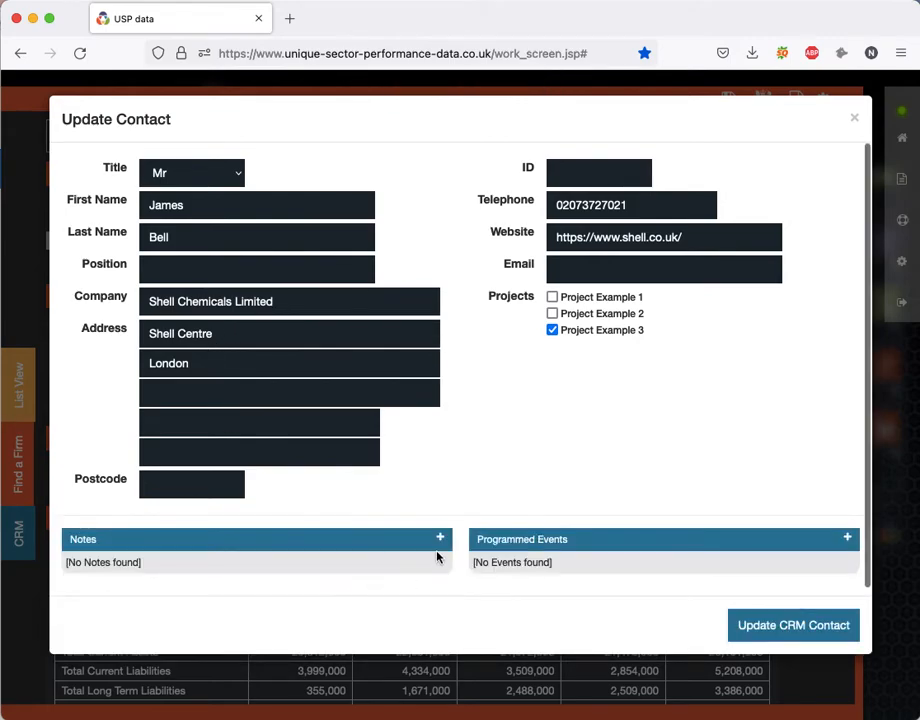
{"action": "left_click", "coordinate": [440, 540]}
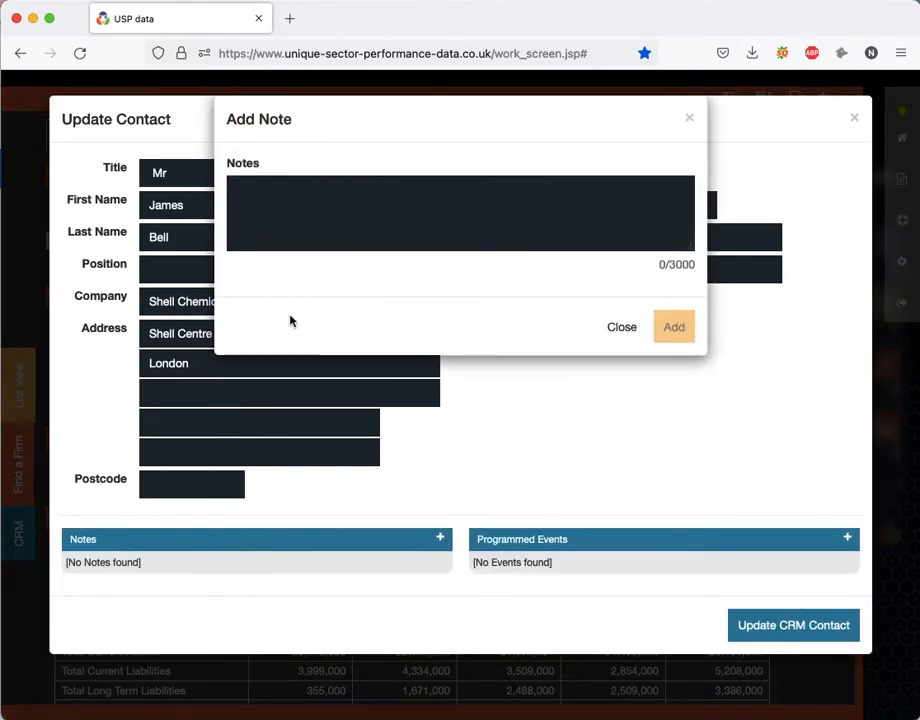
{"action": "left_click", "coordinate": [268, 211]}
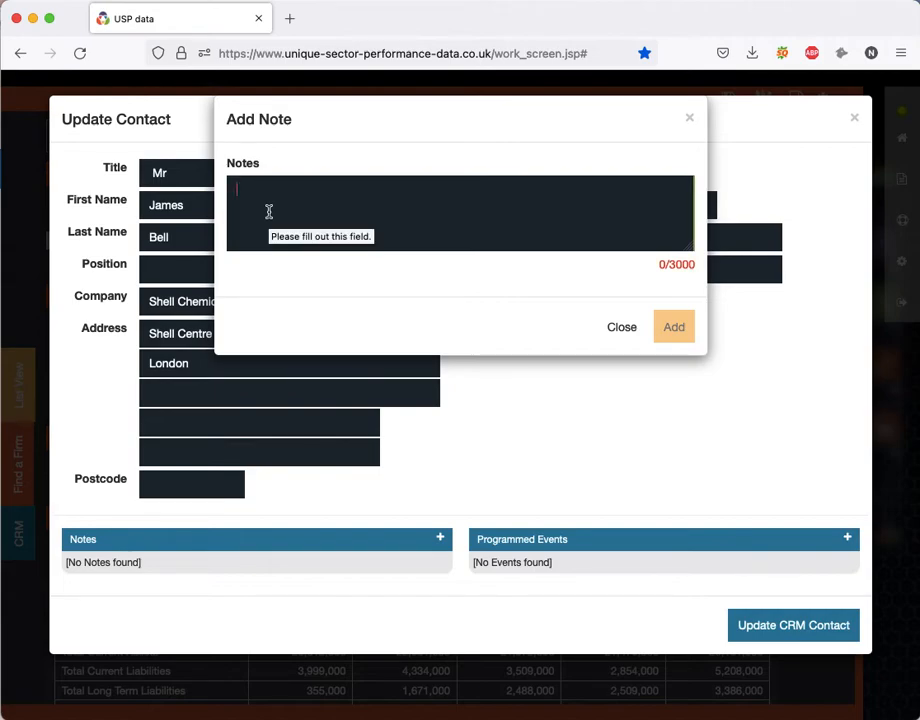
{"action": "type", "text": "Spoke"}
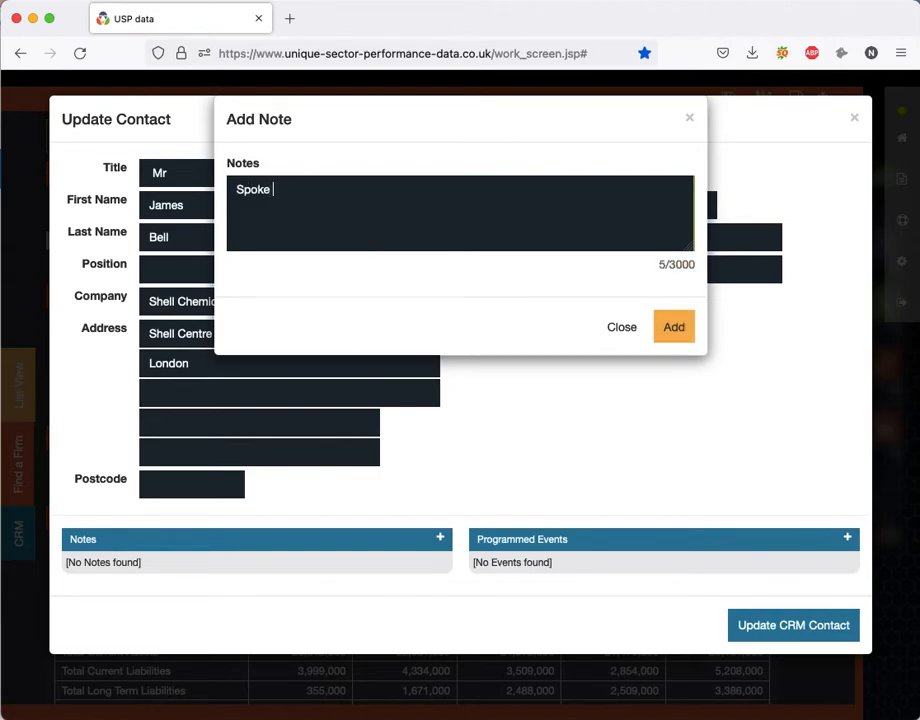
{"action": "type", "text": "PQR"}
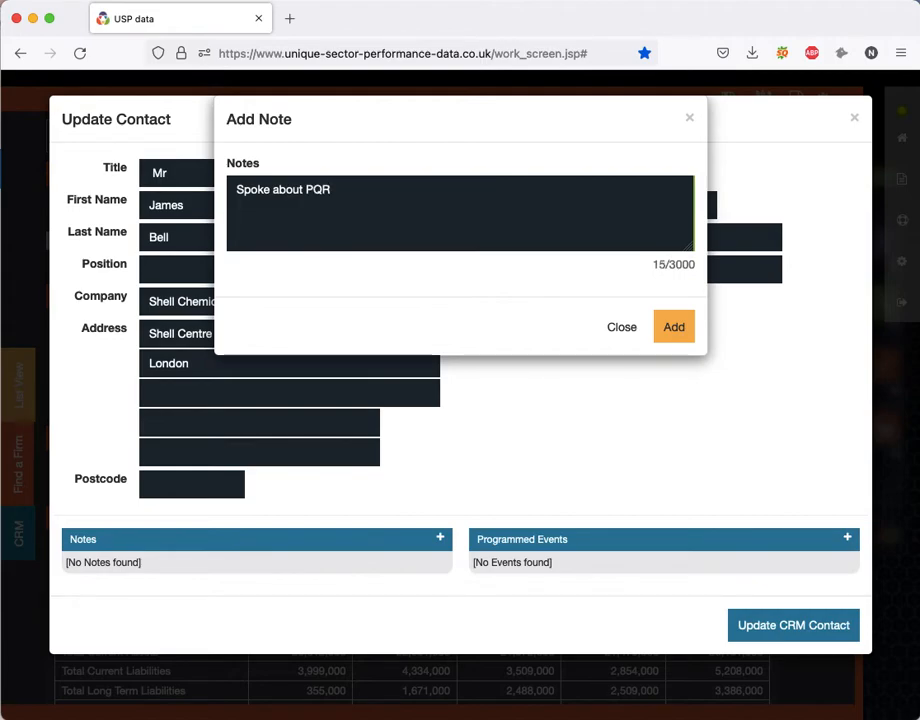
{"action": "left_click", "coordinate": [680, 331]}
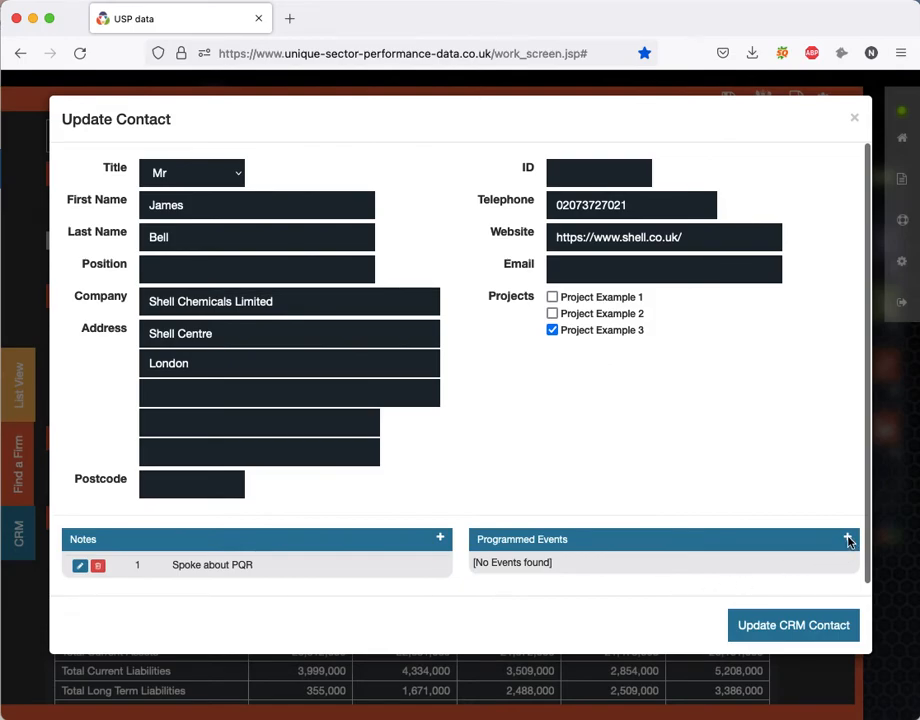
Step: Add a Telephone event dated 2022-03-05 to the Shell Chemicals Limited contact and save the CRM contact
{"action": "left_click", "coordinate": [848, 540]}
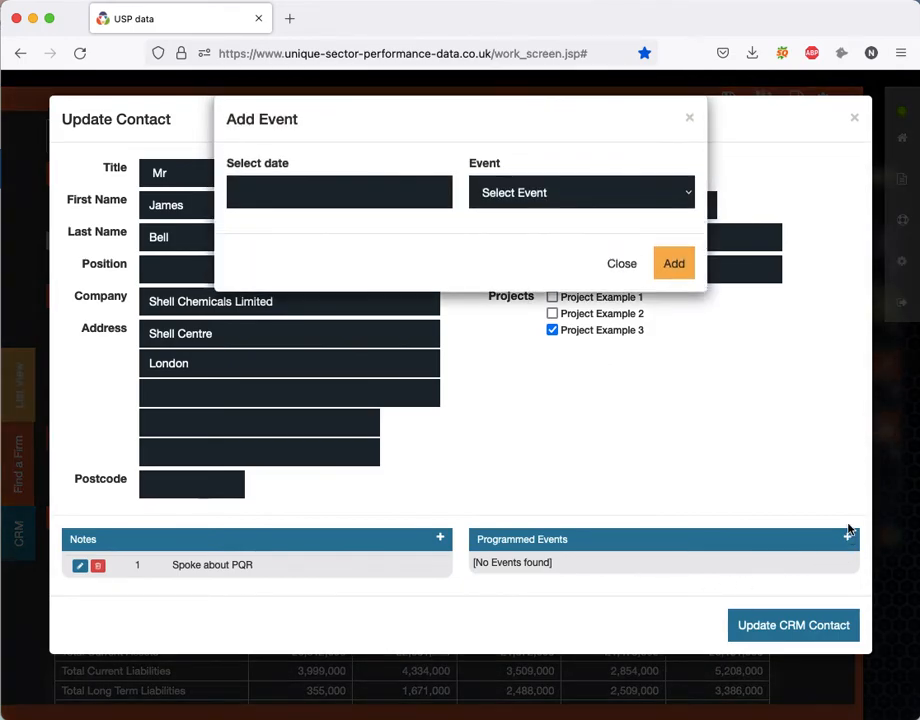
{"action": "left_click", "coordinate": [620, 197]}
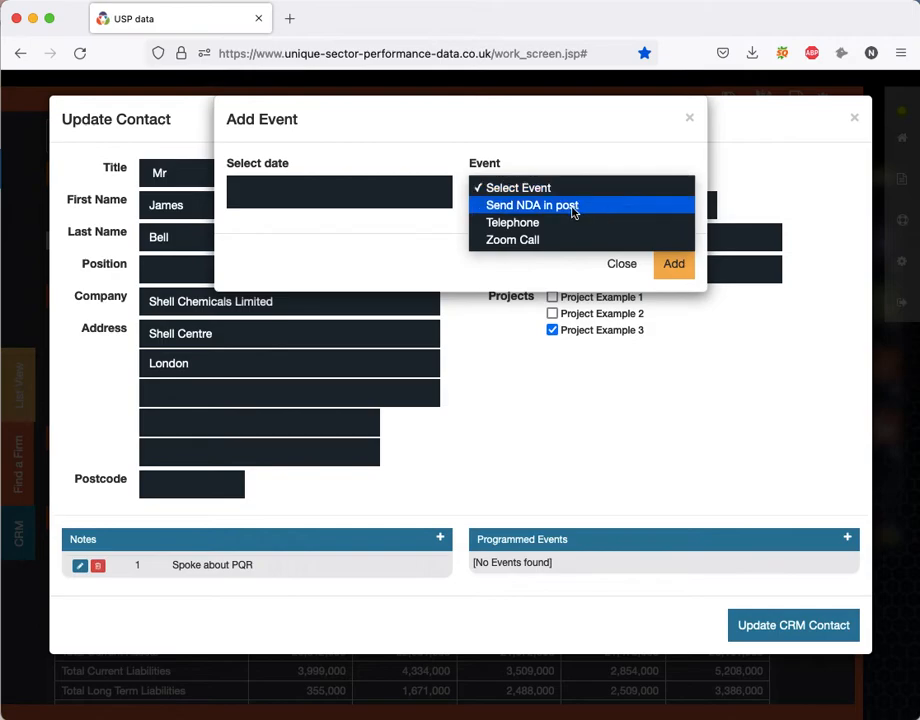
{"action": "left_click", "coordinate": [551, 229]}
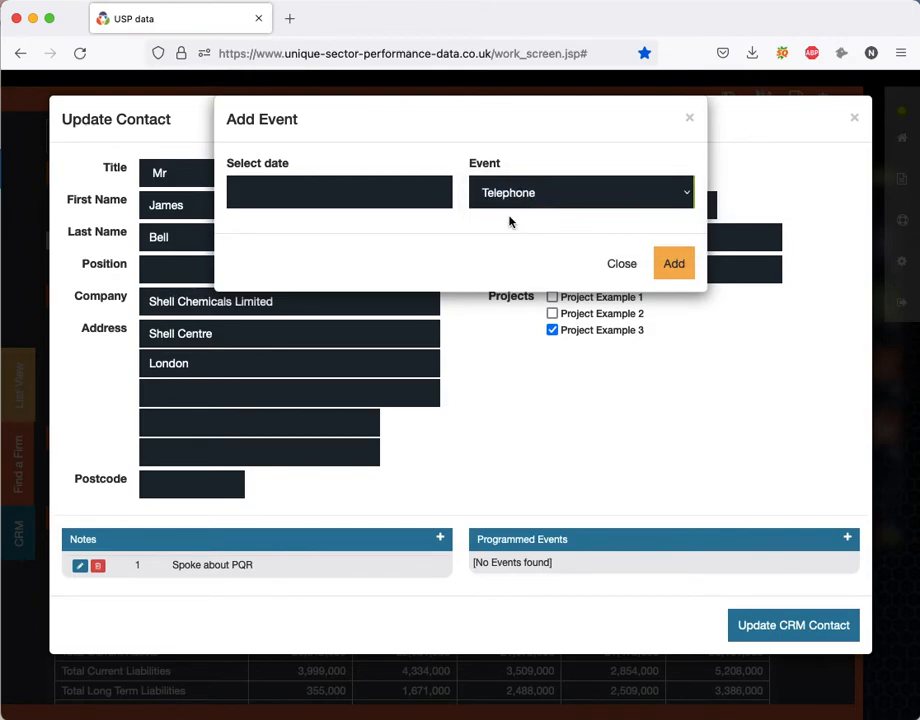
{"action": "left_click", "coordinate": [427, 191]}
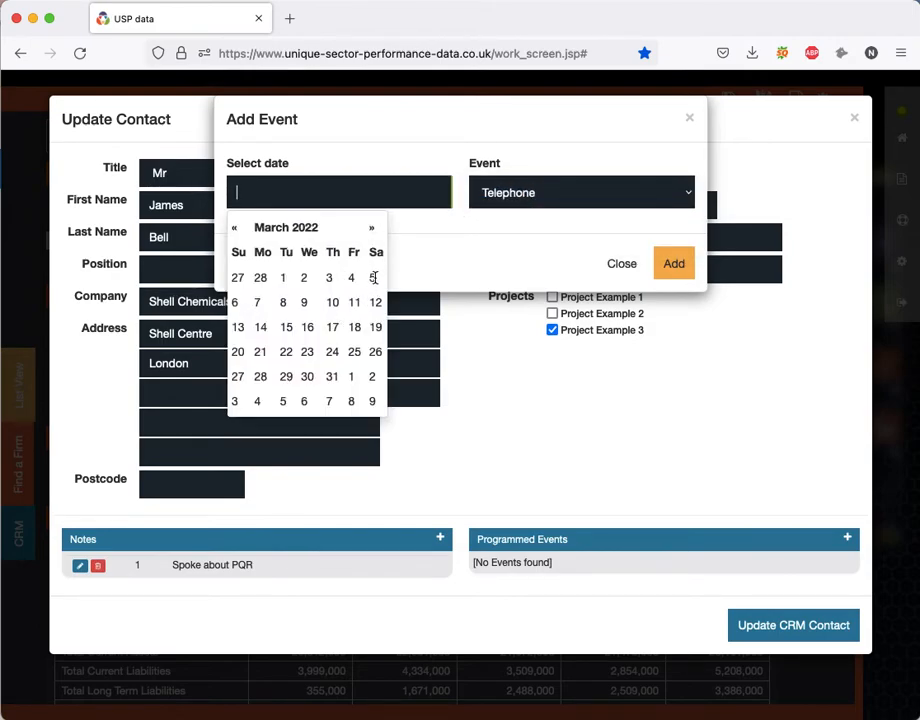
{"action": "left_click", "coordinate": [372, 277]}
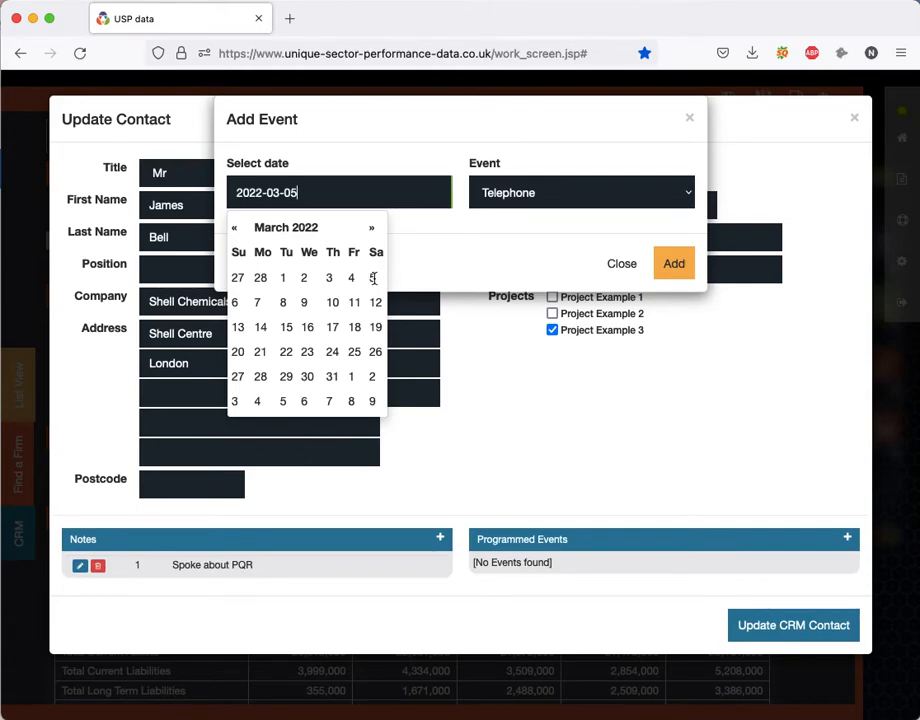
{"action": "left_click", "coordinate": [677, 266]}
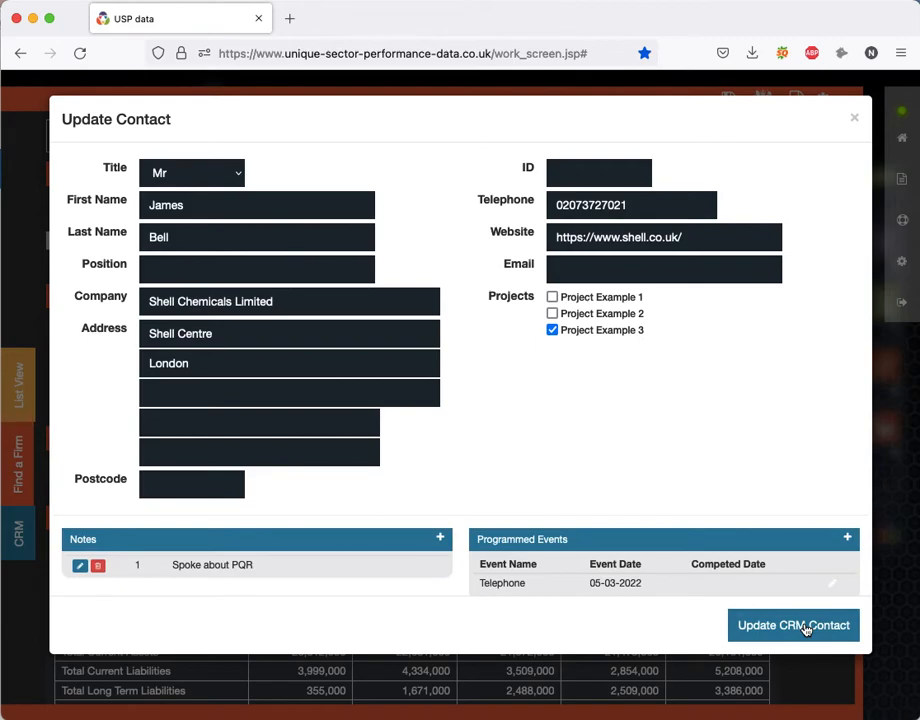
{"action": "left_click", "coordinate": [793, 626]}
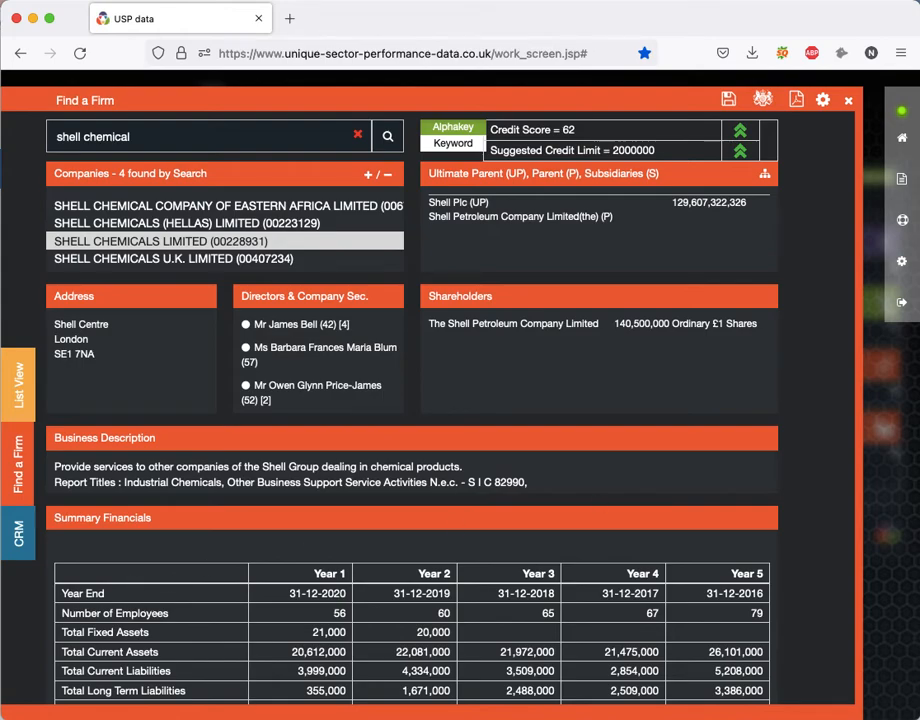
Step: Switch to the Outlook calendar, check the Telephone event on 5 March, and return to USP Data
{"action": "key", "text": "super+Tab"}
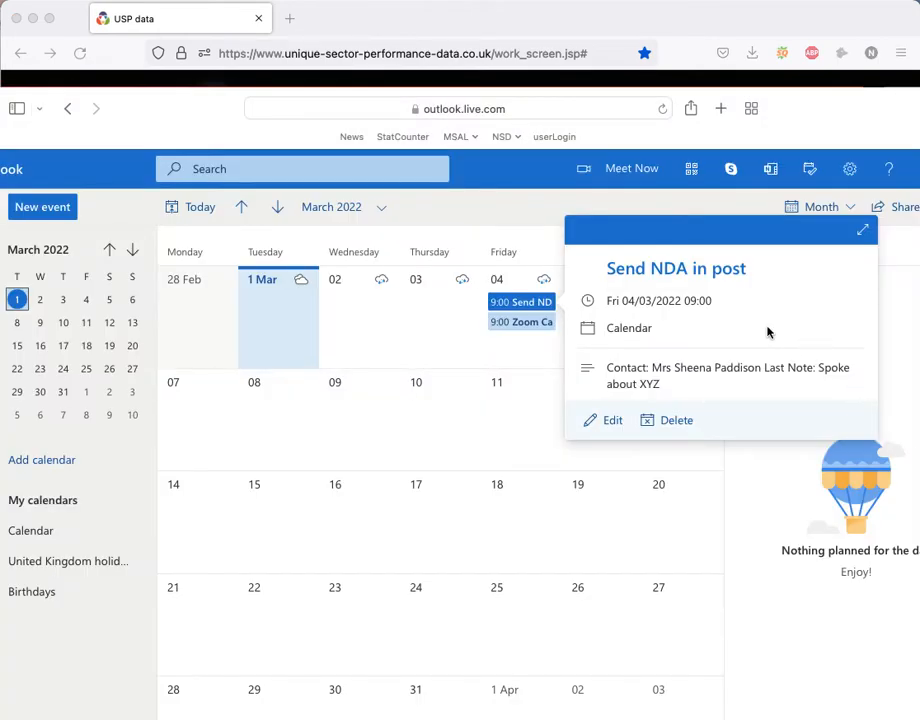
{"action": "left_click", "coordinate": [889, 308]}
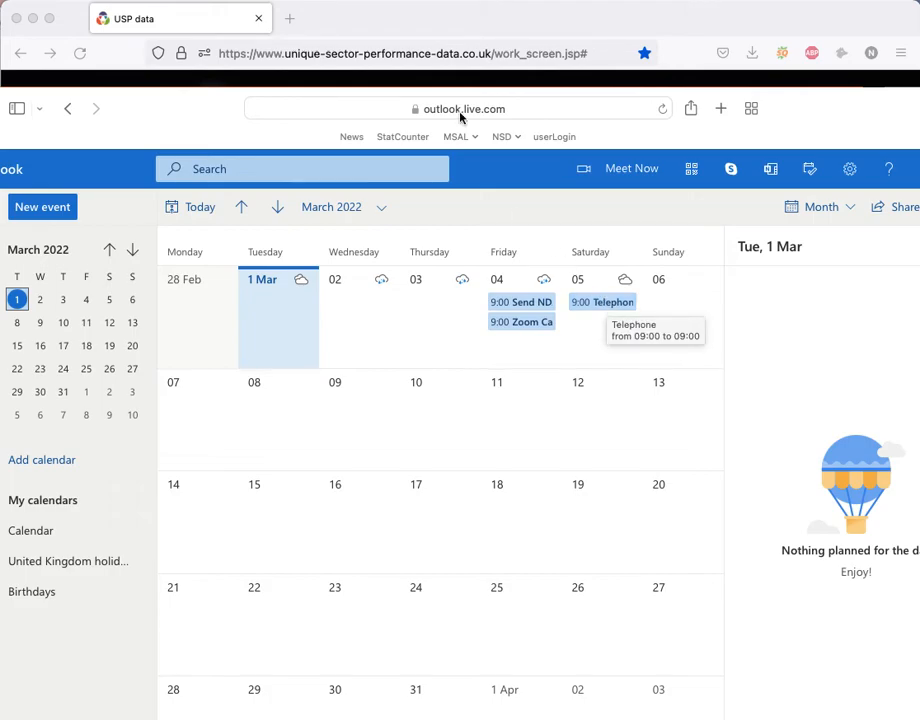
{"action": "left_click", "coordinate": [490, 27]}
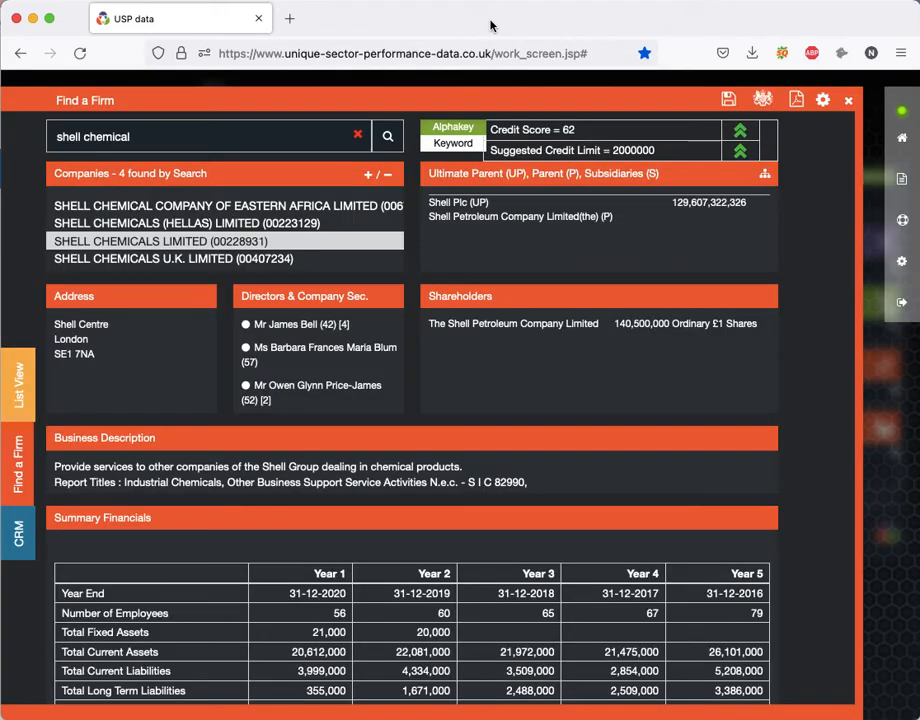
Step: Open Project Example 3 in the CRM, locate Shell Chemicals Limited among its contacts, and load the project's contacts into List View
{"action": "left_click", "coordinate": [19, 545]}
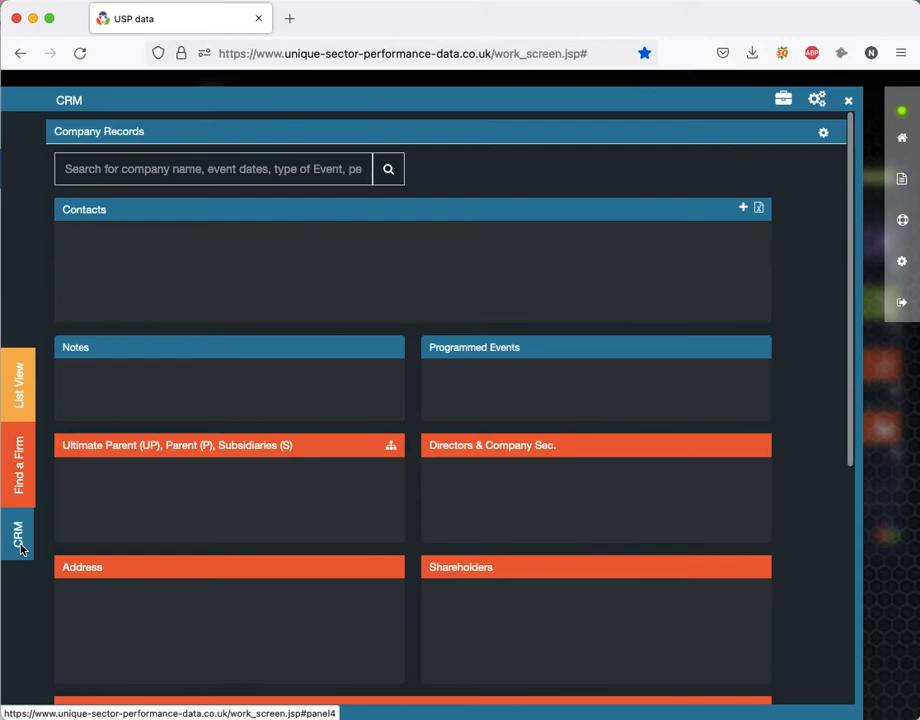
{"action": "left_click", "coordinate": [783, 100]}
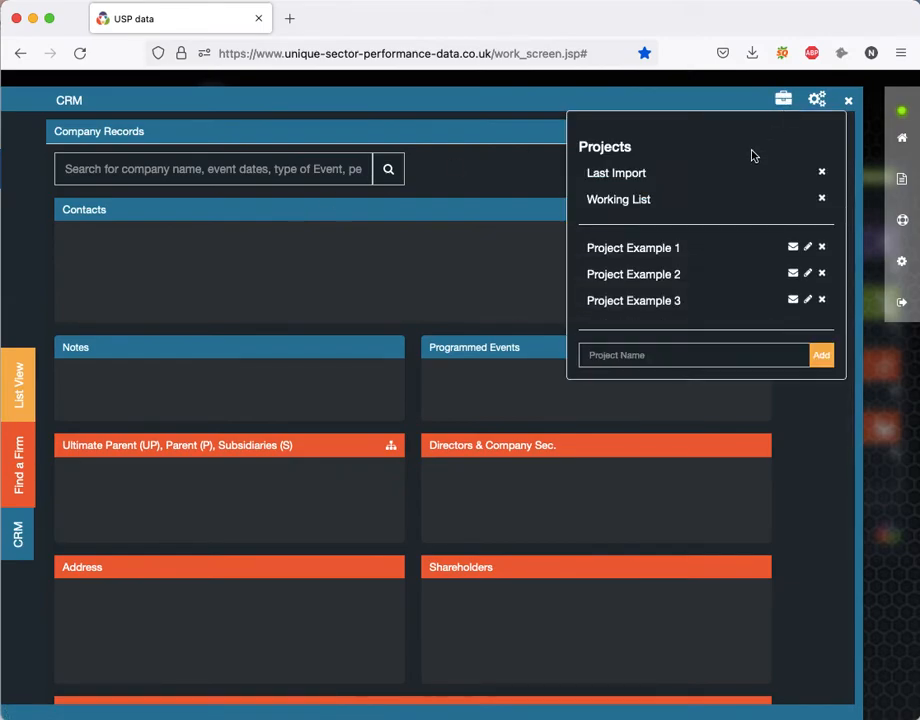
{"action": "left_click", "coordinate": [659, 302]}
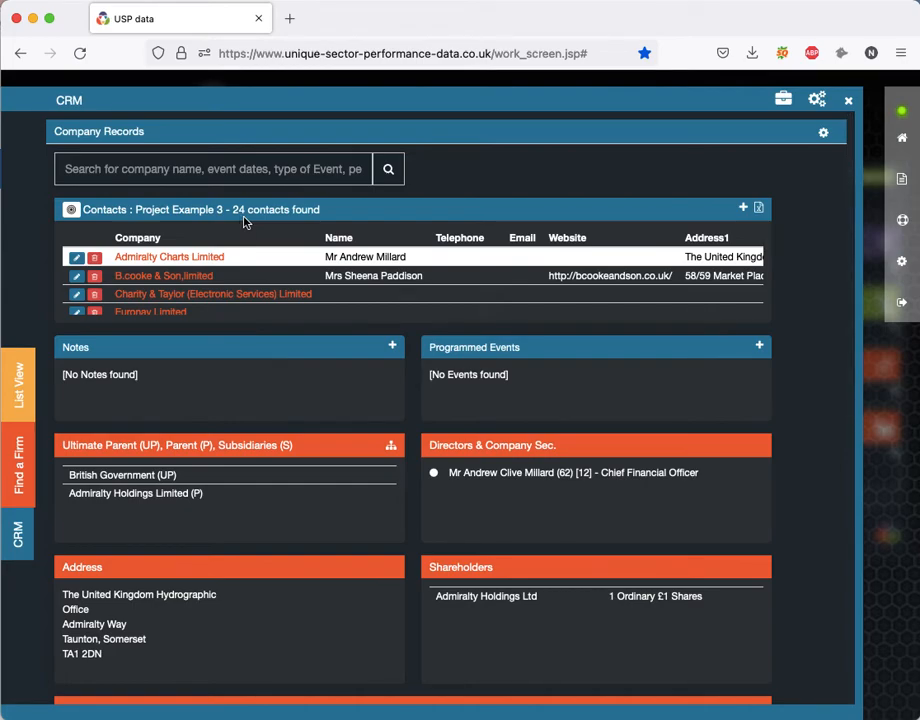
{"action": "scroll", "coordinate": [253, 289], "scroll_direction": "down", "scroll_amount": 10}
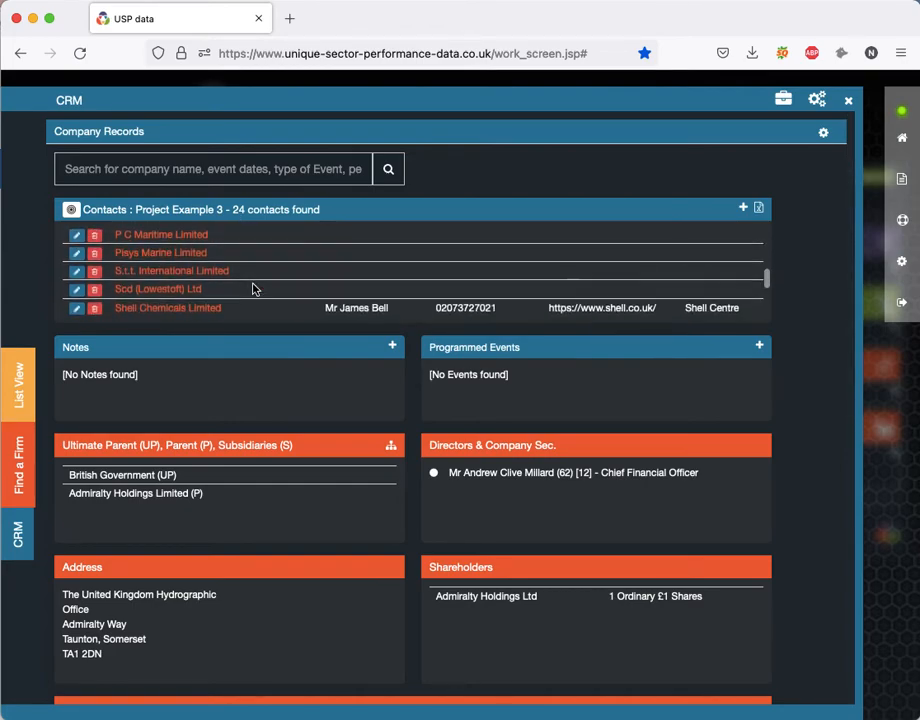
{"action": "scroll", "coordinate": [253, 289], "scroll_direction": "up", "scroll_amount": 3}
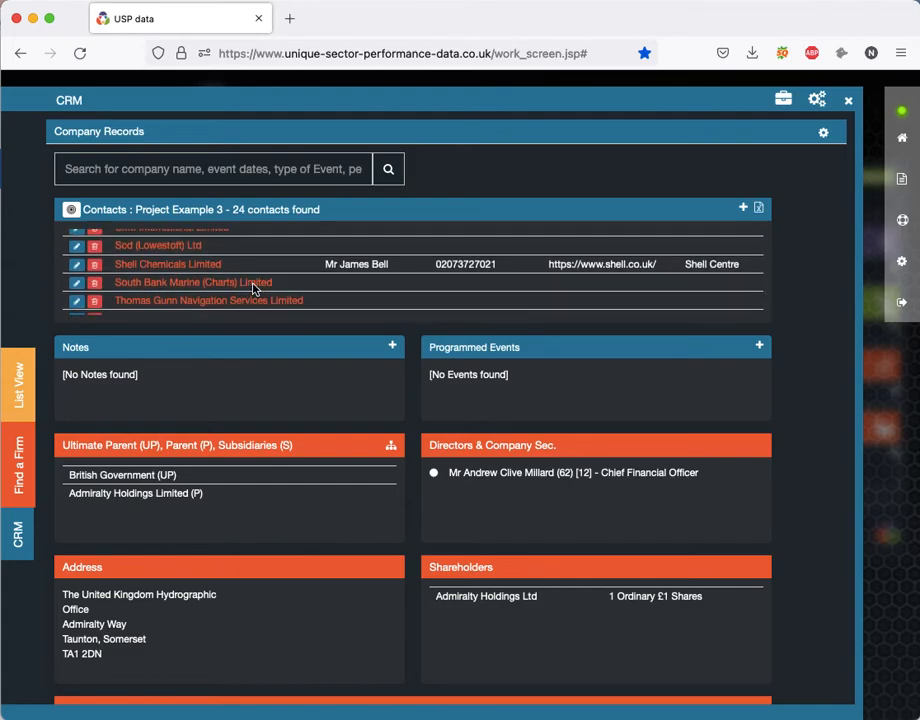
{"action": "left_click", "coordinate": [72, 212]}
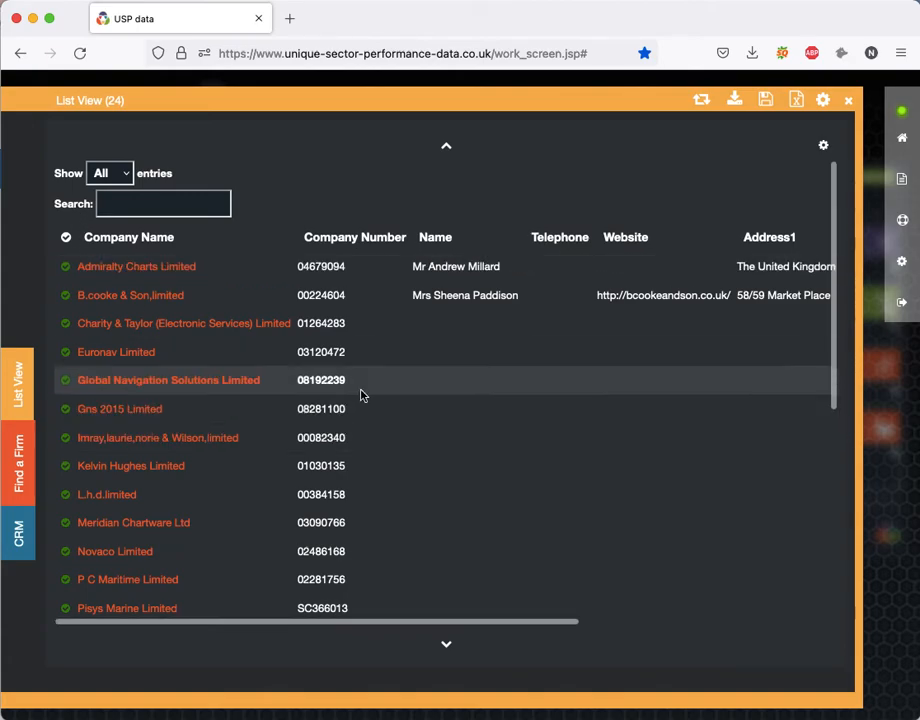
Step: Review the project's companies in List View using the Turnover & Operating template, and close the list
{"action": "scroll", "coordinate": [396, 429], "scroll_direction": "down", "scroll_amount": 5}
{"action": "scroll", "coordinate": [396, 429], "scroll_direction": "up", "scroll_amount": 5}
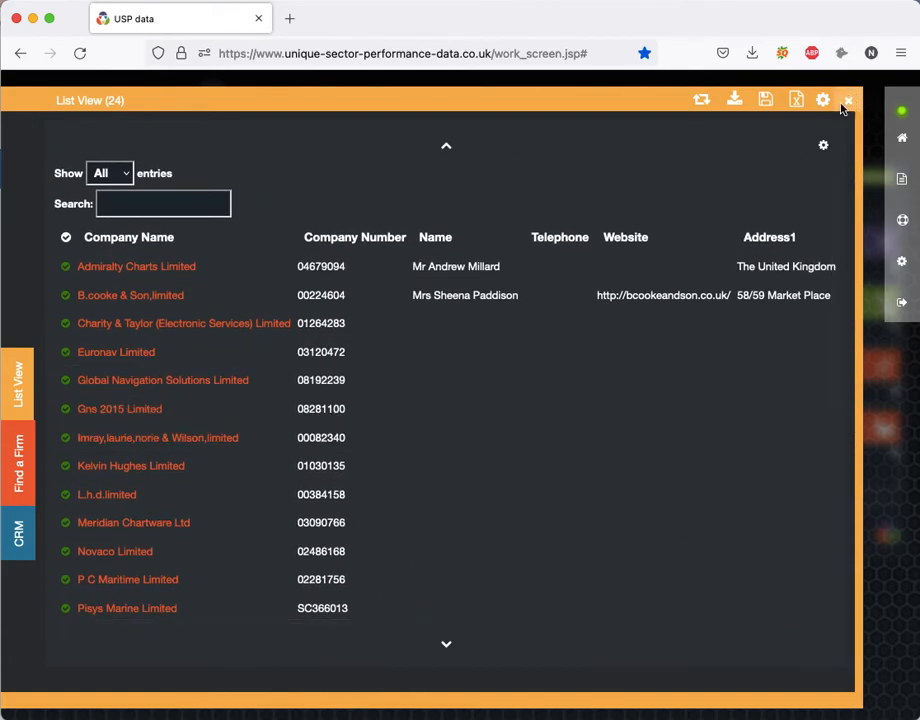
{"action": "left_click", "coordinate": [824, 104]}
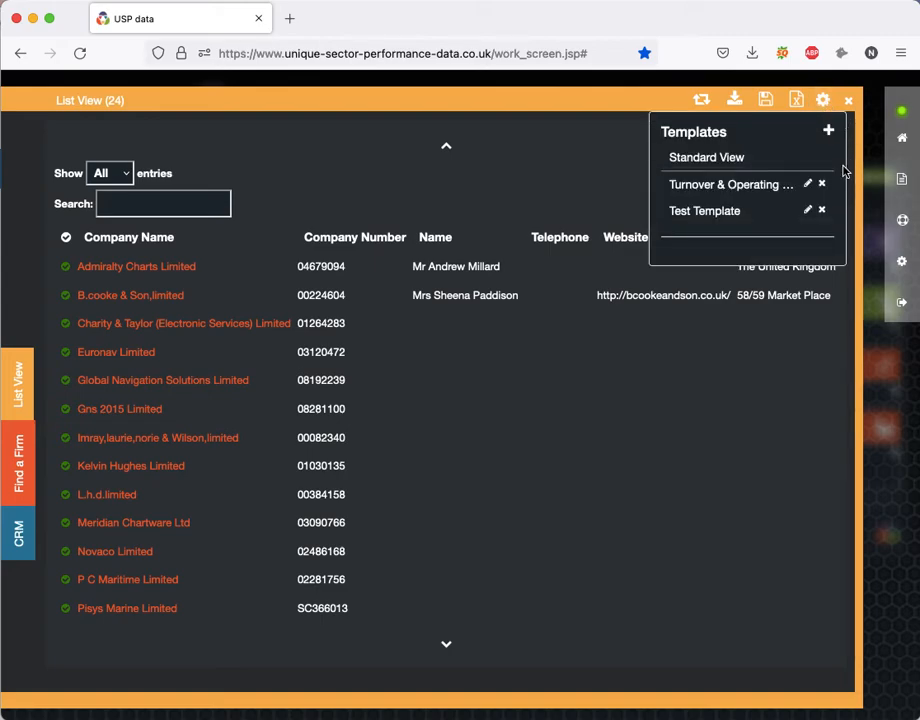
{"action": "left_click", "coordinate": [727, 189]}
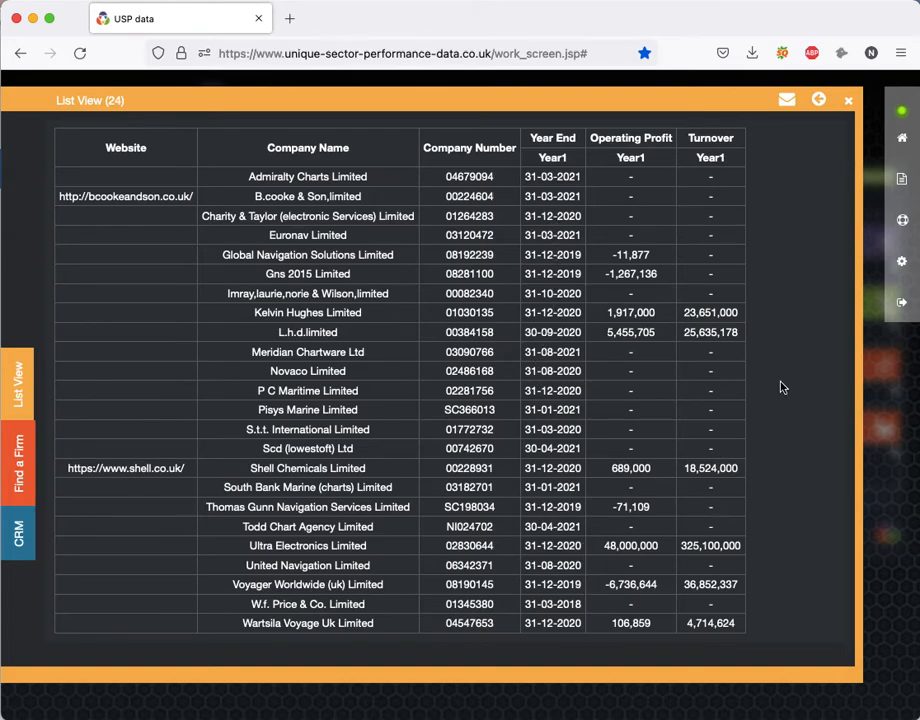
{"action": "left_click", "coordinate": [849, 107]}
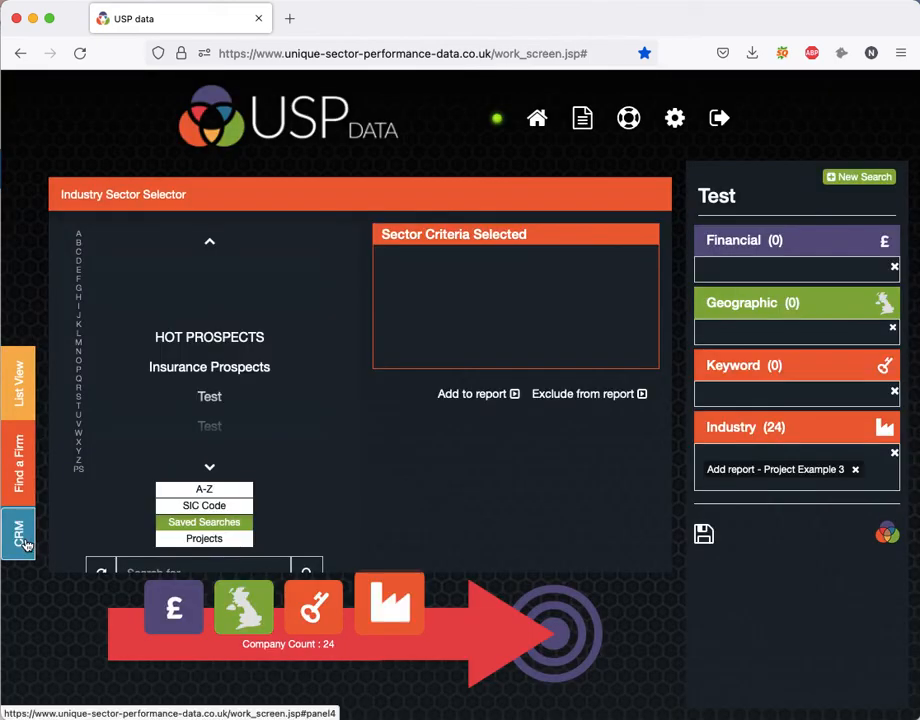
Step: In the CRM, review the Shell Chemicals Limited contact record and the blank form for adding a contact, closing both without saving
{"action": "left_click", "coordinate": [20, 536]}
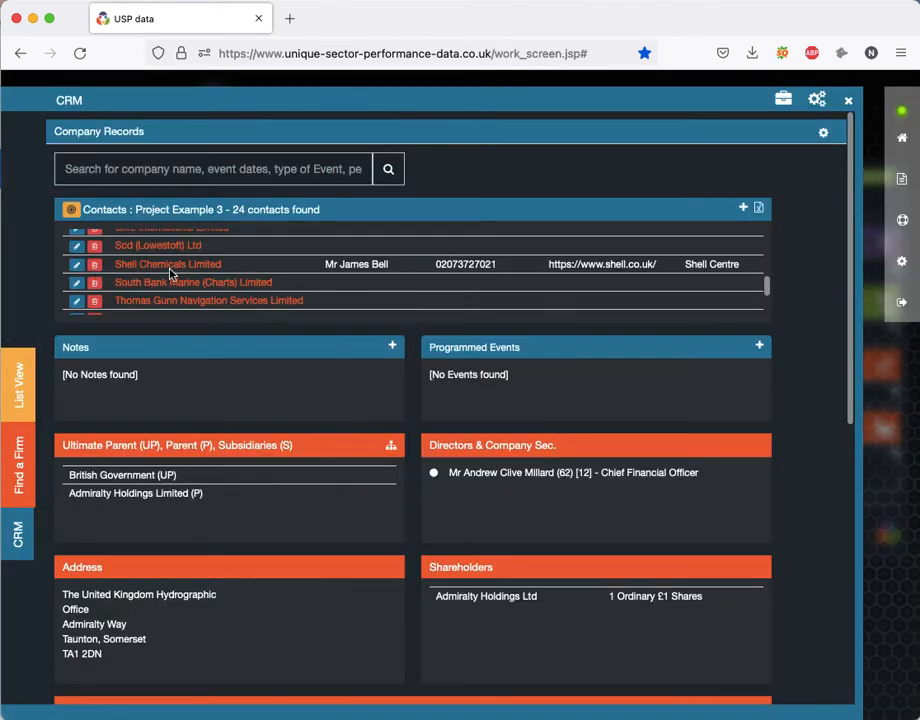
{"action": "left_click", "coordinate": [168, 268]}
{"action": "left_click", "coordinate": [76, 264]}
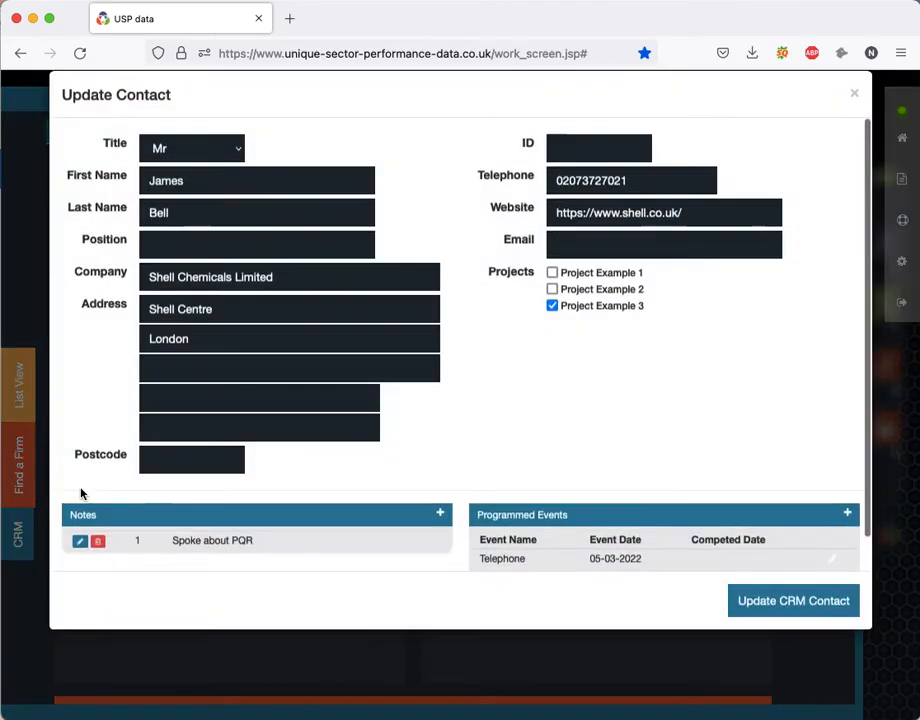
{"action": "left_click", "coordinate": [854, 117]}
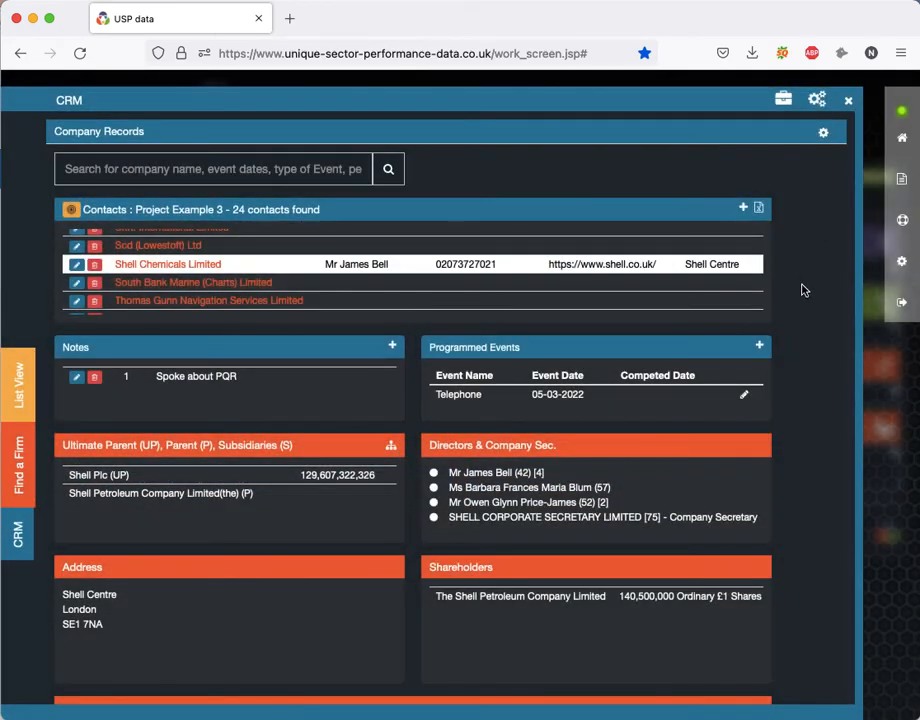
{"action": "left_click", "coordinate": [745, 210]}
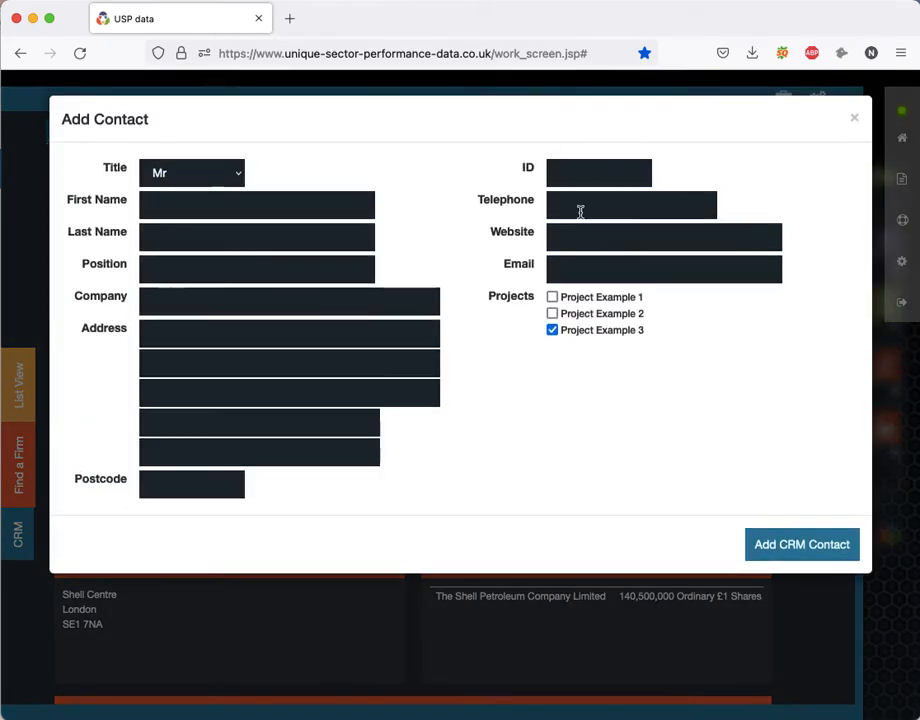
{"action": "left_click", "coordinate": [855, 121]}
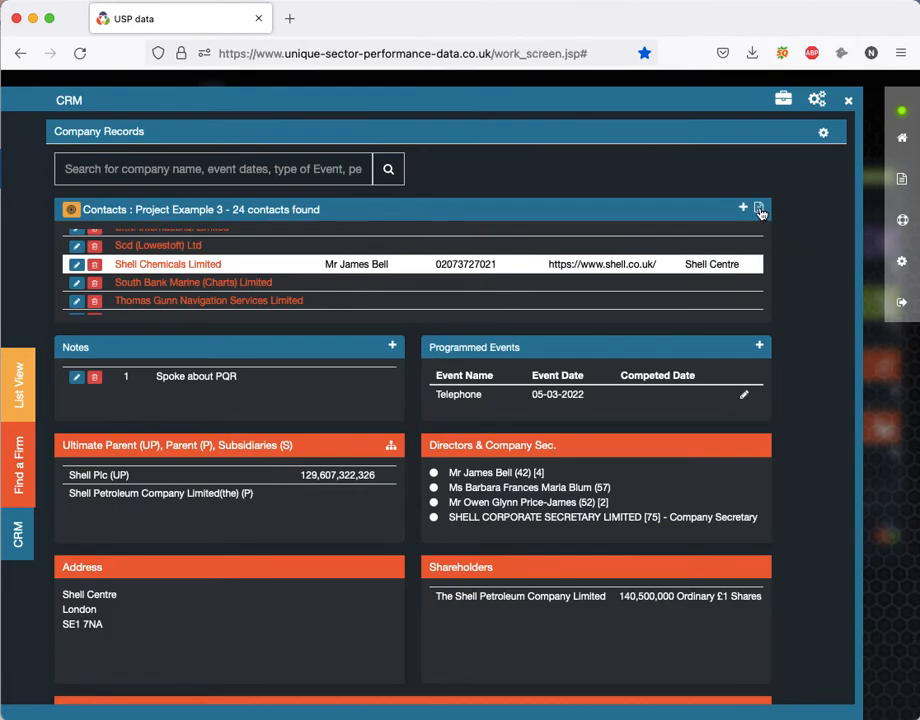
Step: Open the mail option for Project Example 3 from the CRM projects list
{"action": "left_click", "coordinate": [783, 99]}
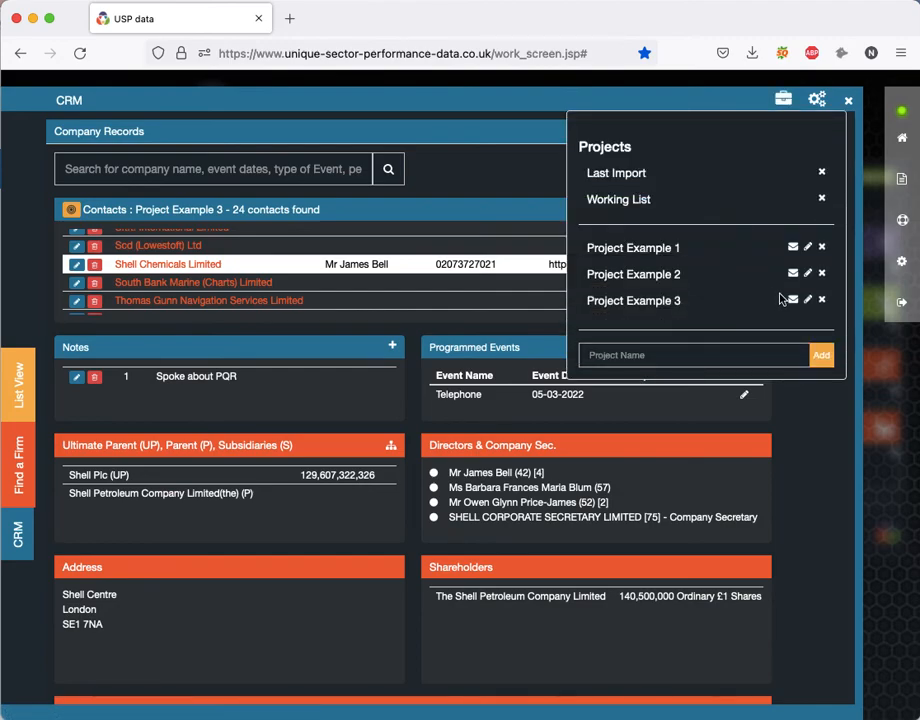
{"action": "left_click", "coordinate": [794, 301]}
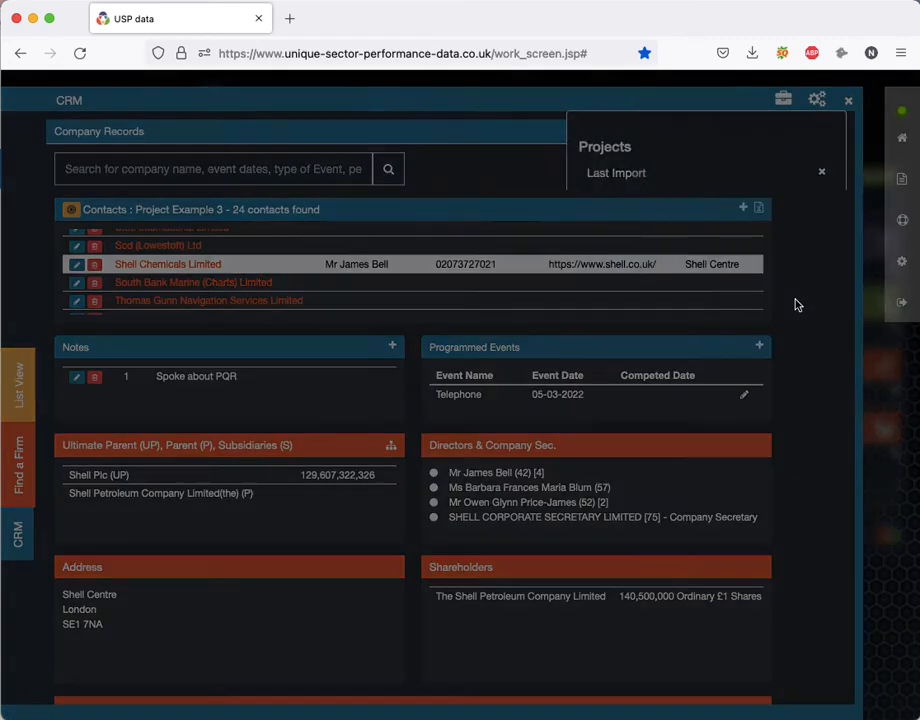